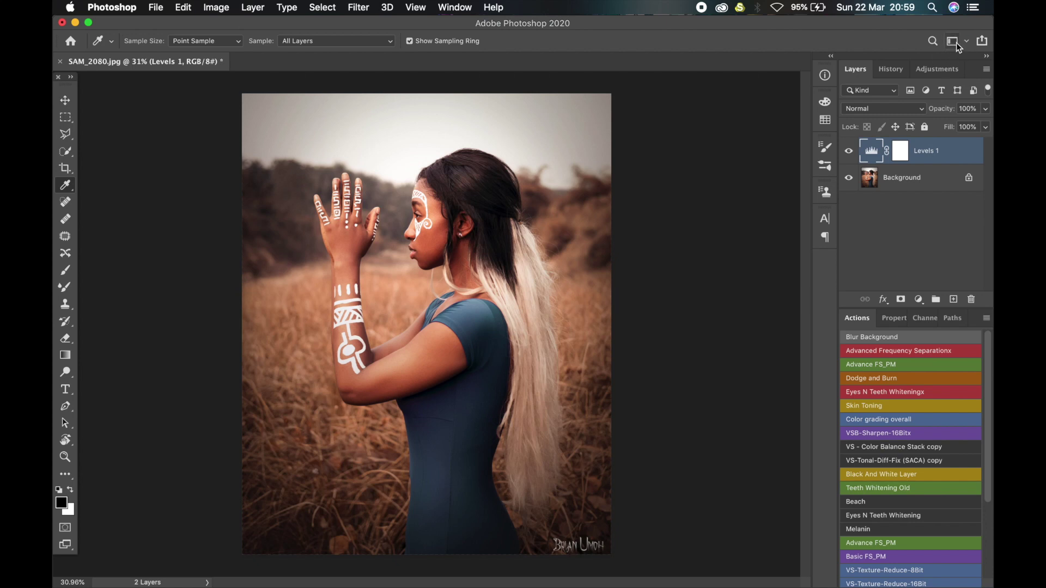
Step: Switch to the Essentials workspace, then to the Photography workspace
click(956, 43)
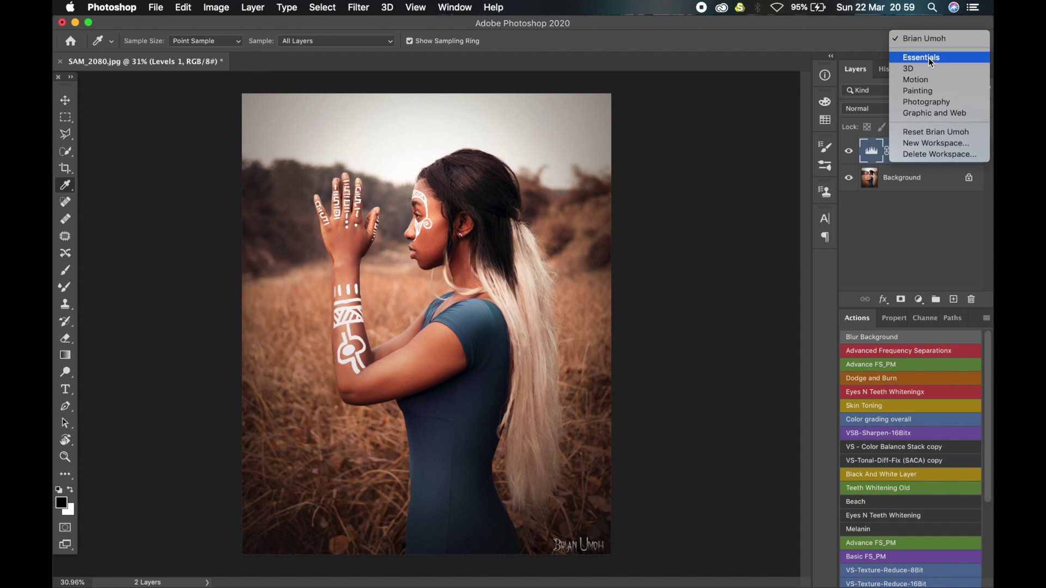
click(928, 58)
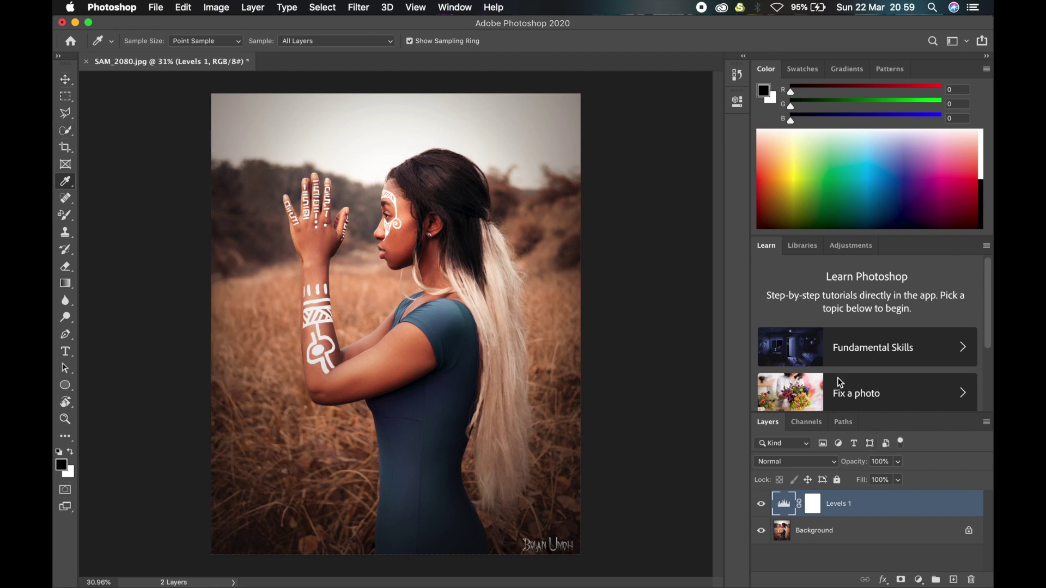
click(968, 44)
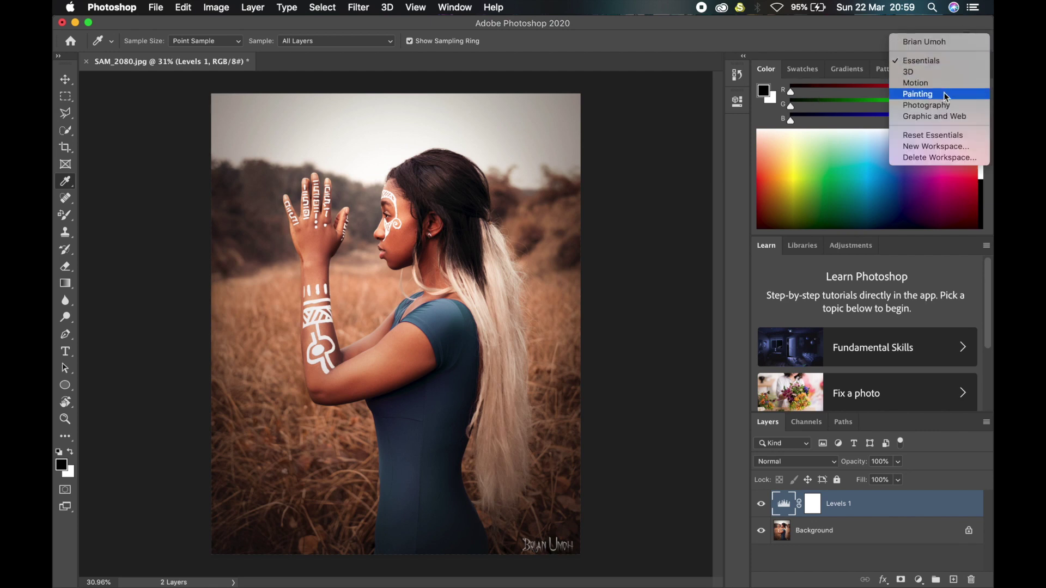
click(944, 107)
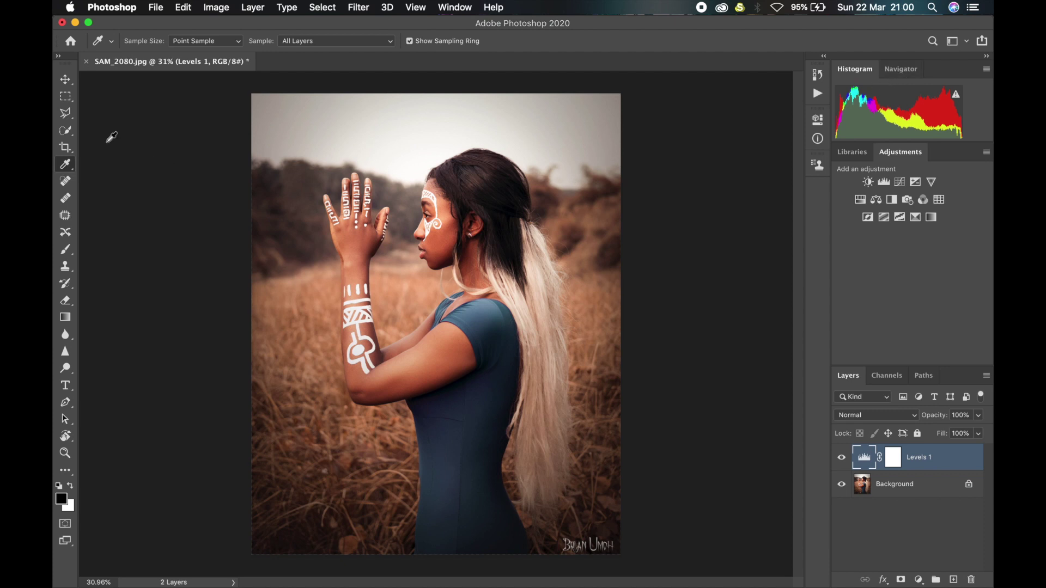
Step: Try the Graphic and Web workspace, then return to Photography
click(968, 44)
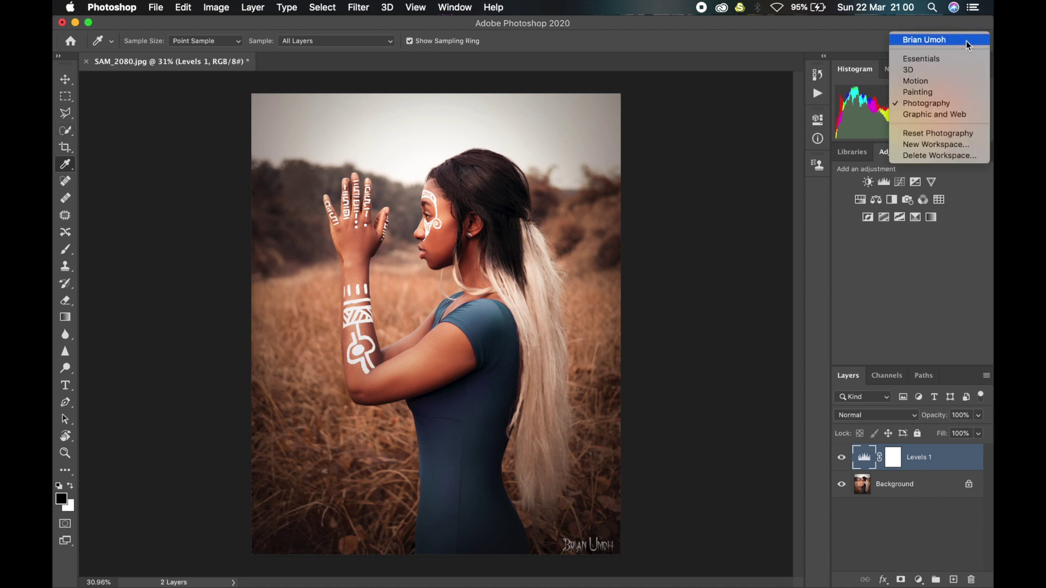
click(937, 115)
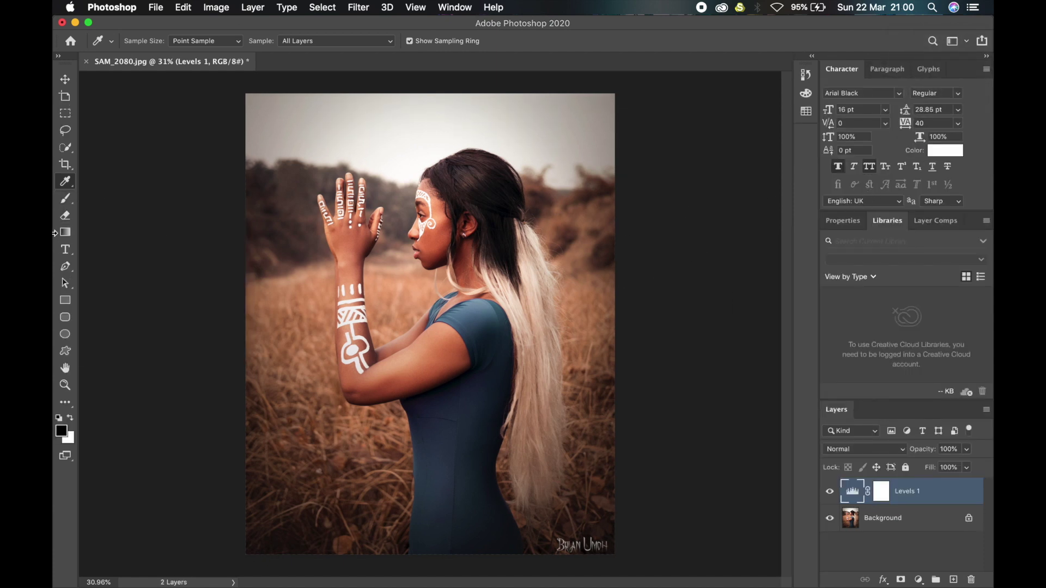
click(966, 41)
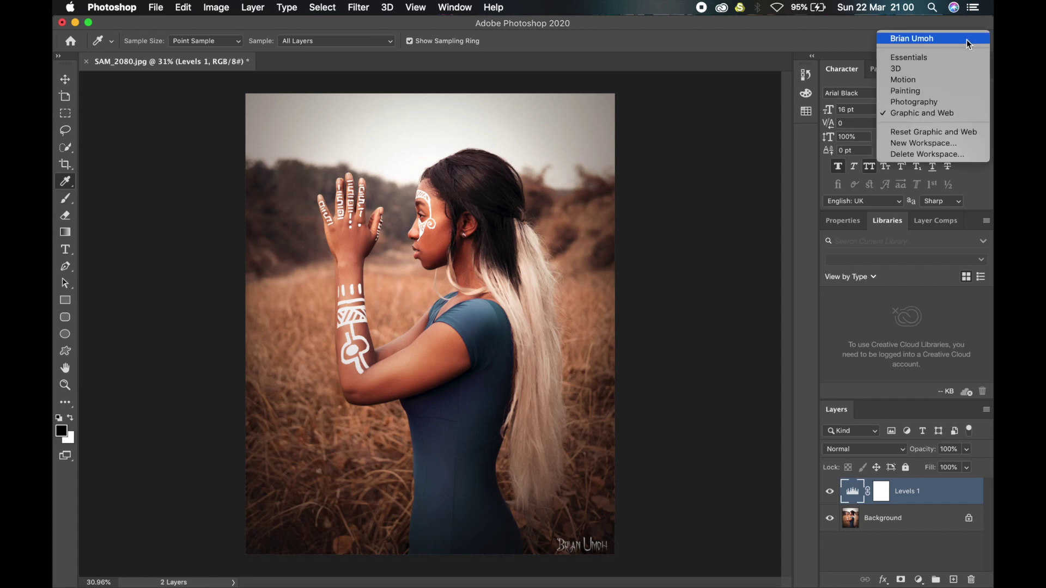
click(938, 103)
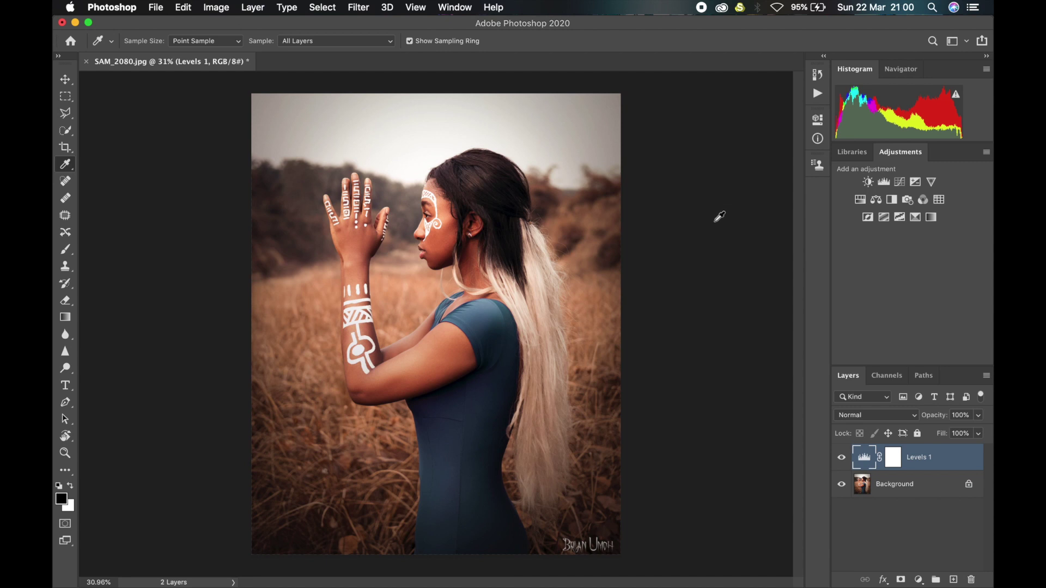
Step: Save a new workspace named 'Demo' that includes keyboard shortcuts and menus
click(953, 42)
click(936, 146)
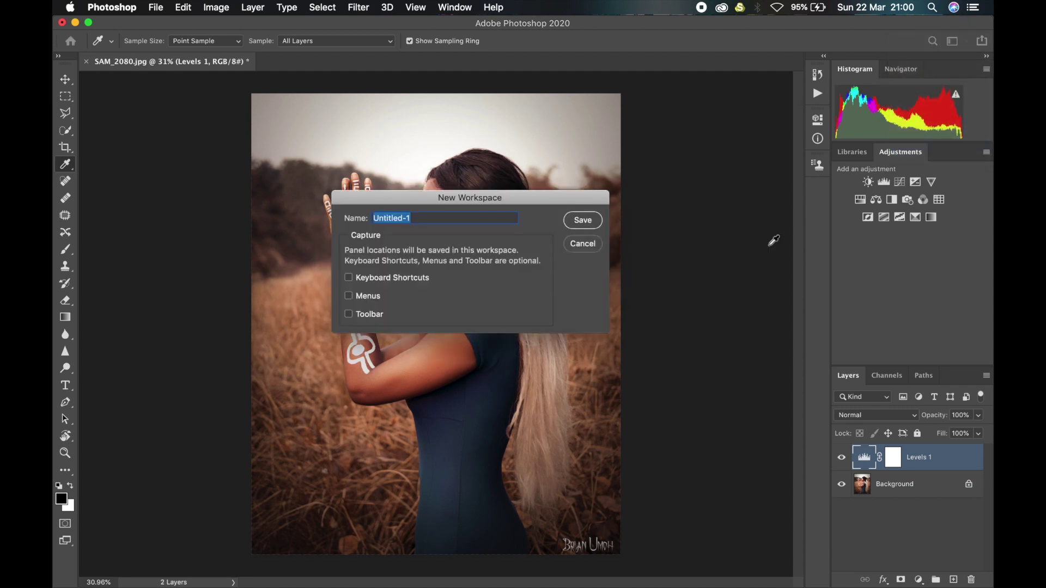
text(Demo)
click(348, 277)
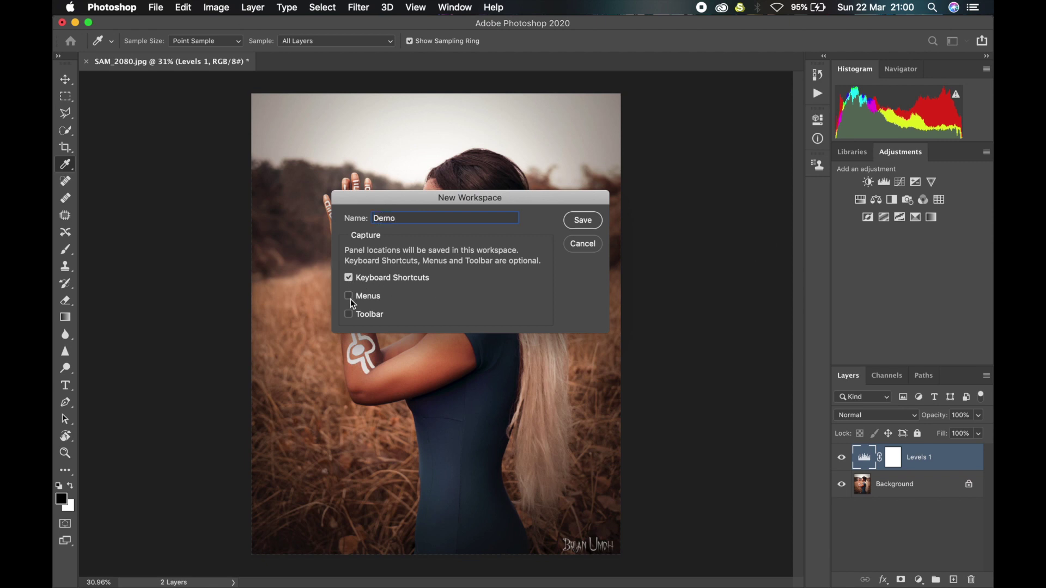
click(351, 300)
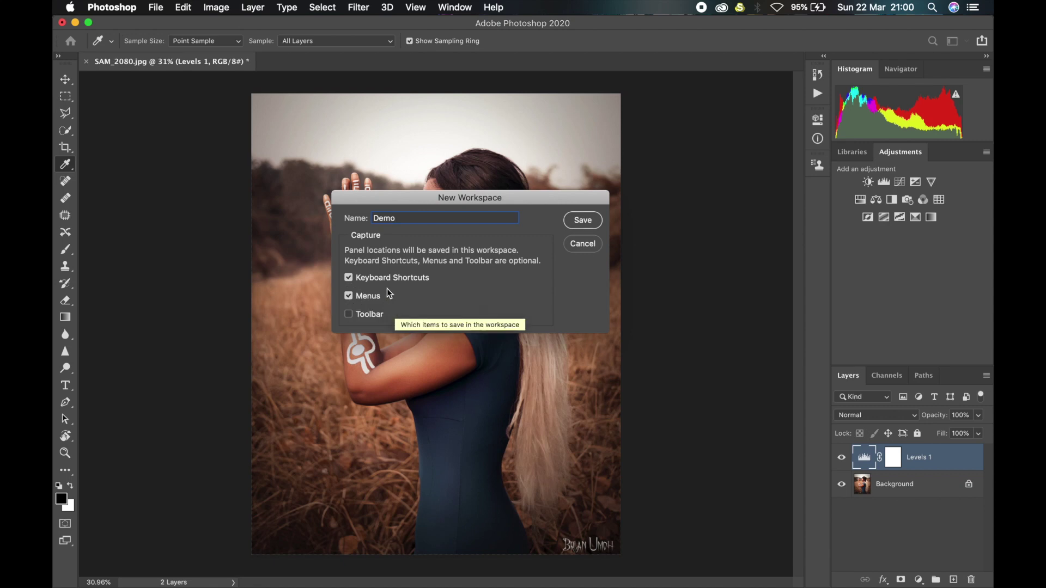
click(581, 220)
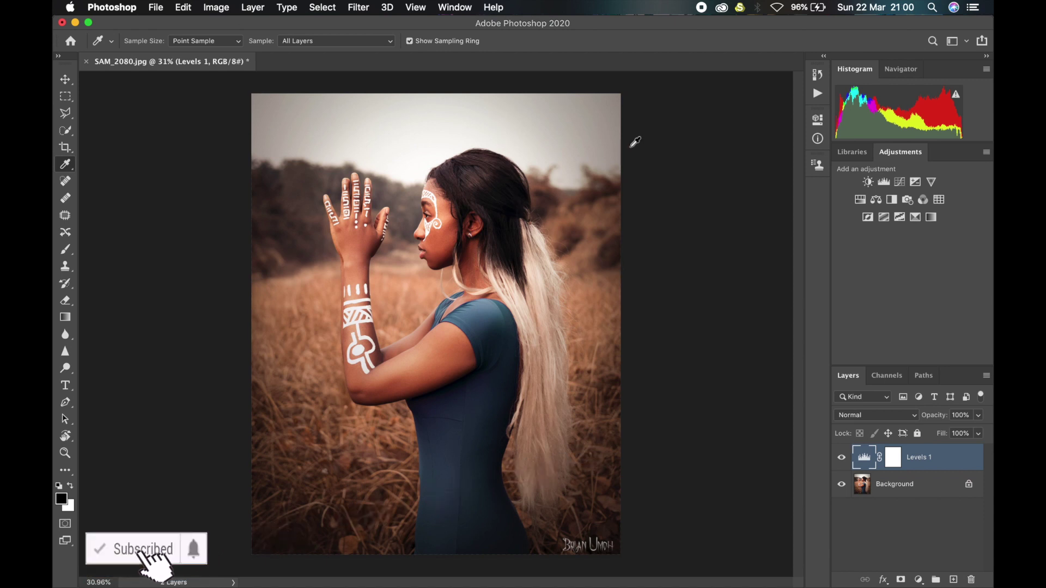
Step: Confirm Demo is the active workspace and close the Histogram panel
click(967, 43)
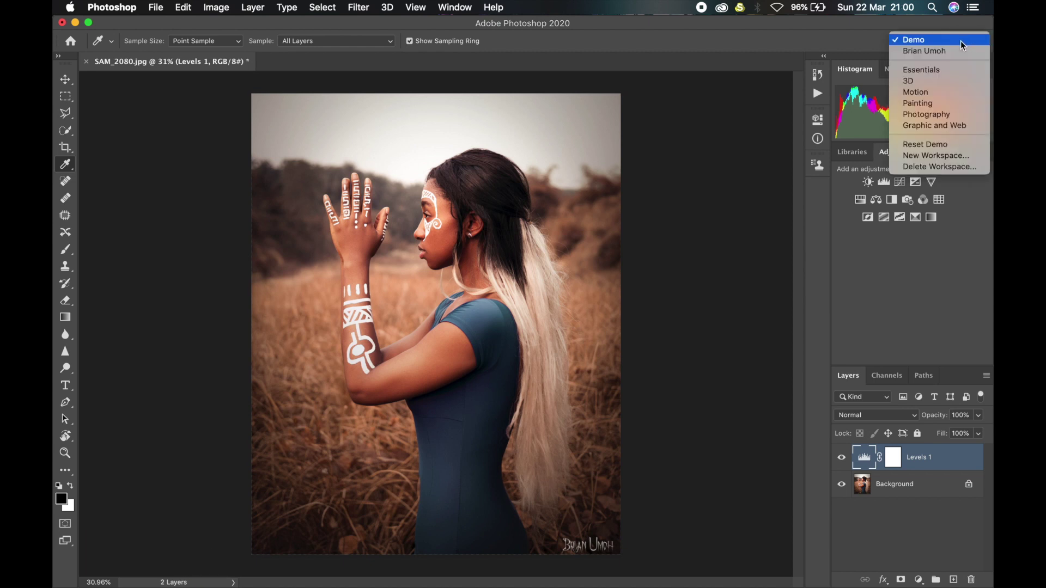
click(759, 41)
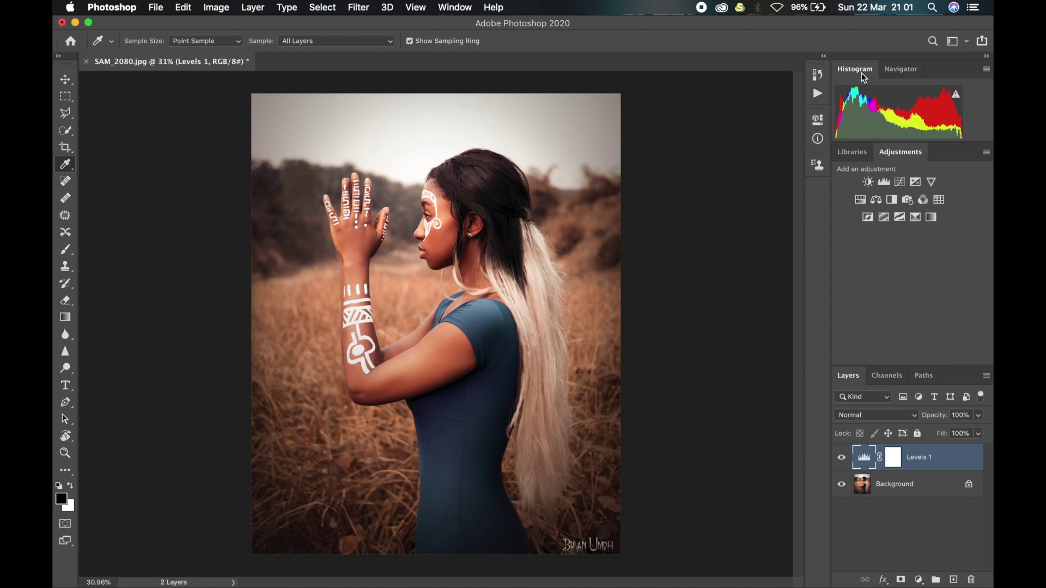
right_click(862, 75)
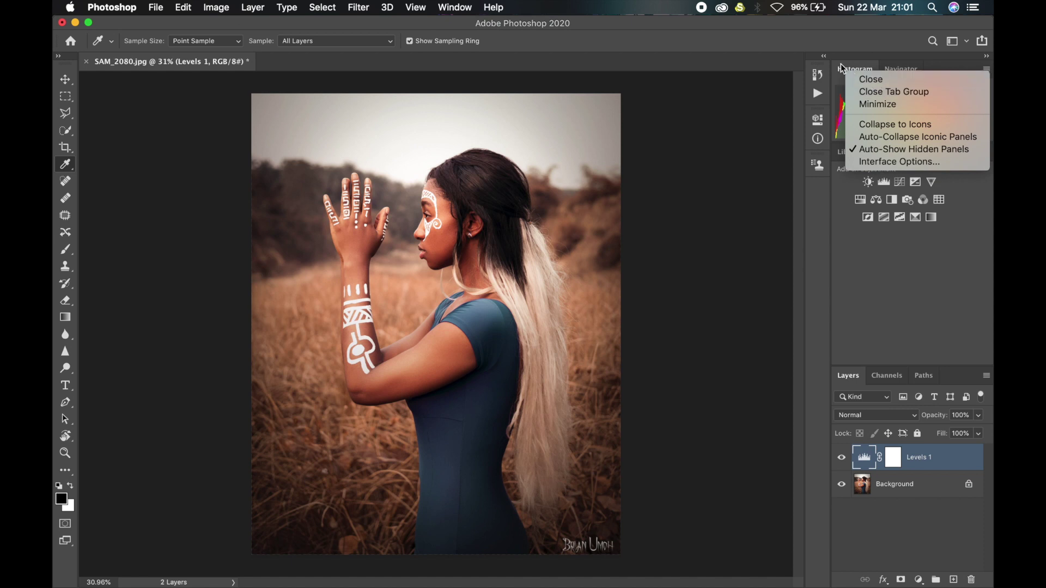
click(856, 70)
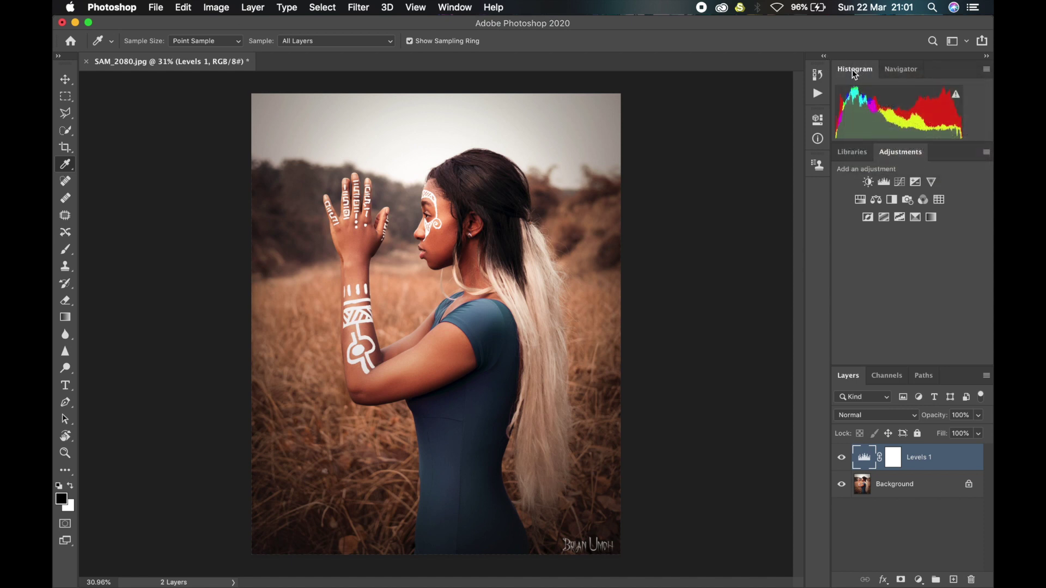
right_click(854, 74)
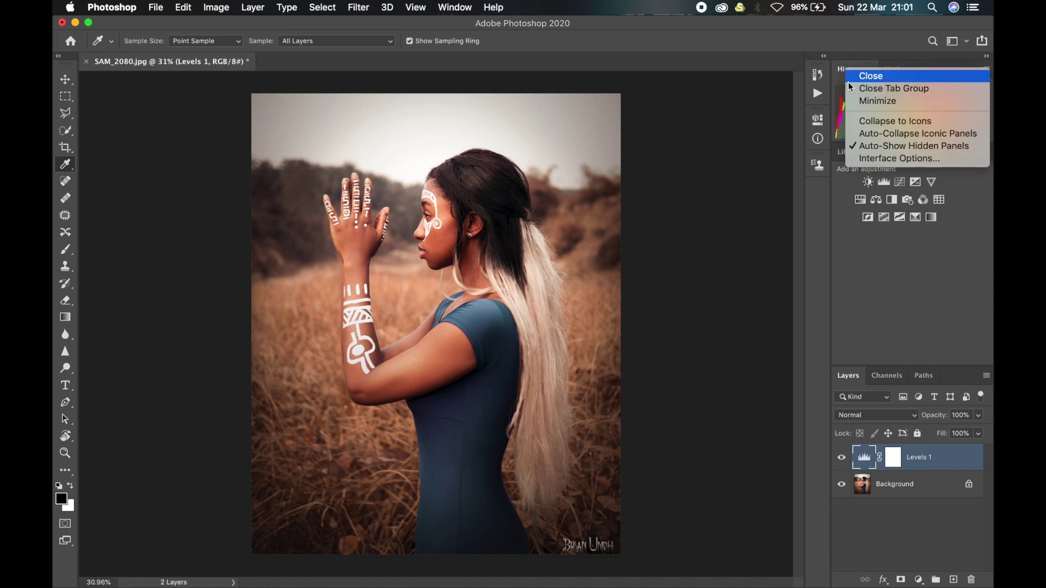
click(874, 79)
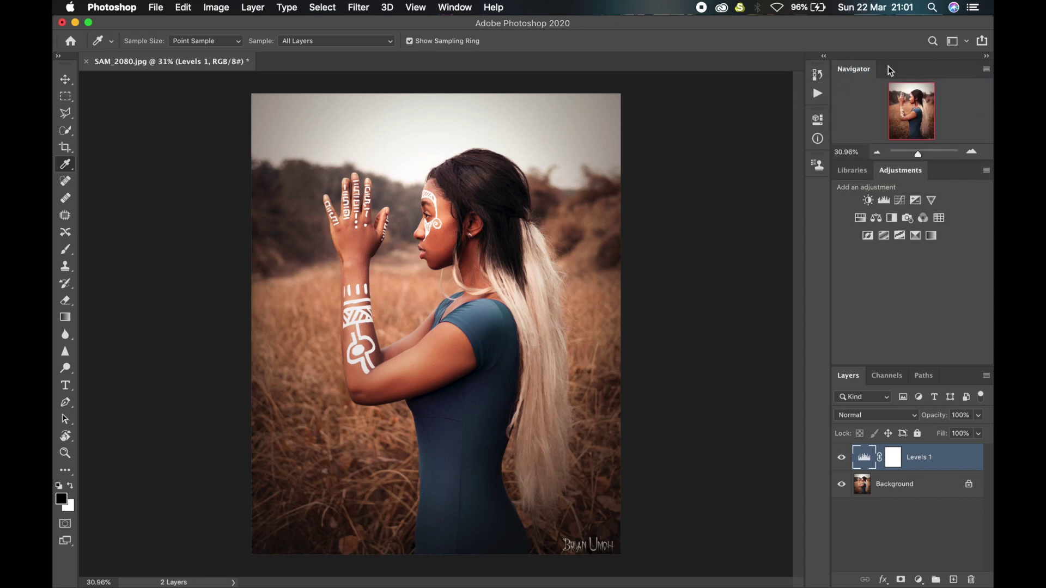
Step: Close the Navigator tab group and bring the Libraries tab to the front
right_click(854, 70)
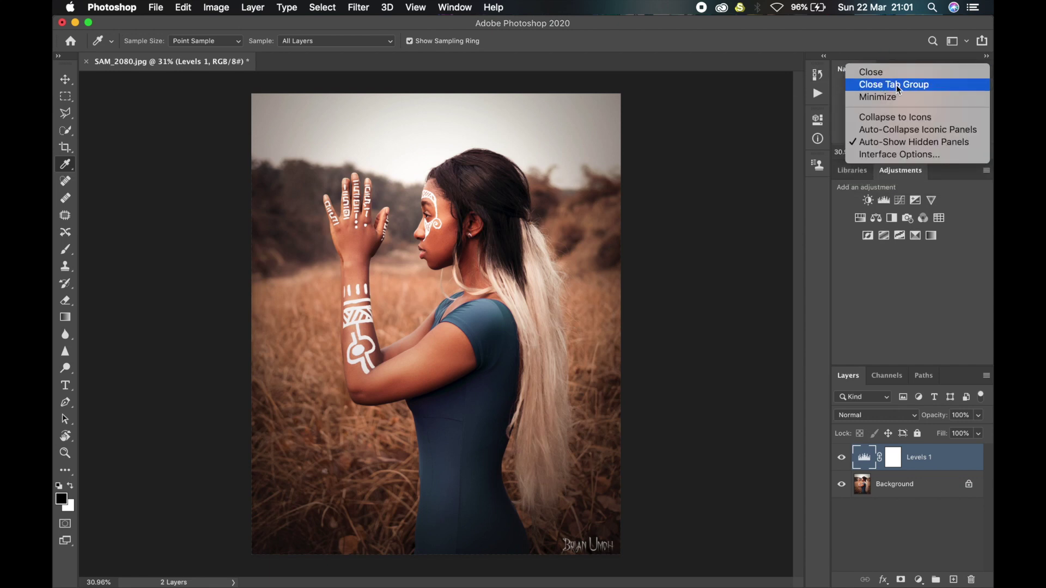
click(898, 87)
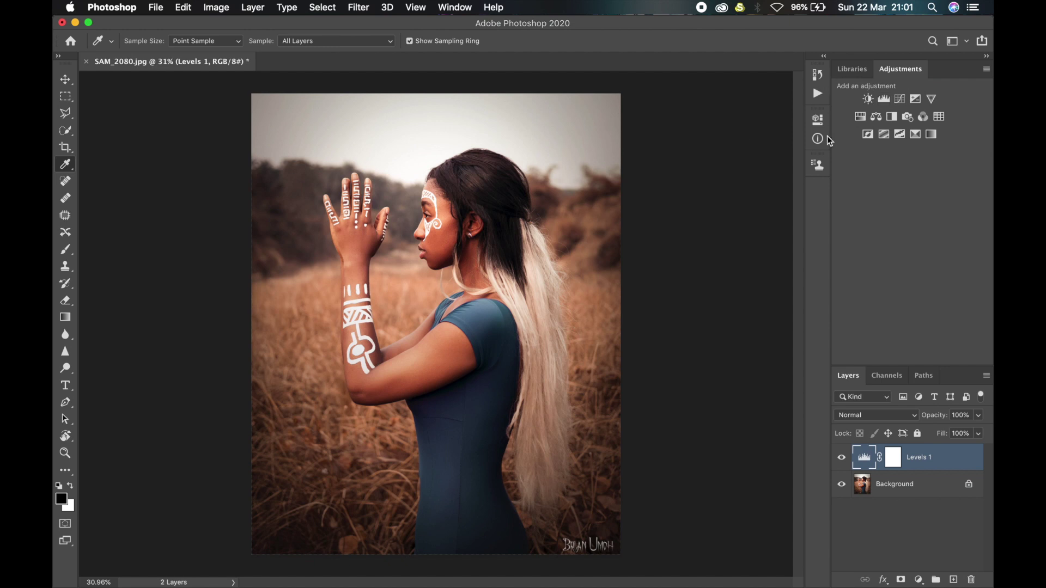
click(853, 70)
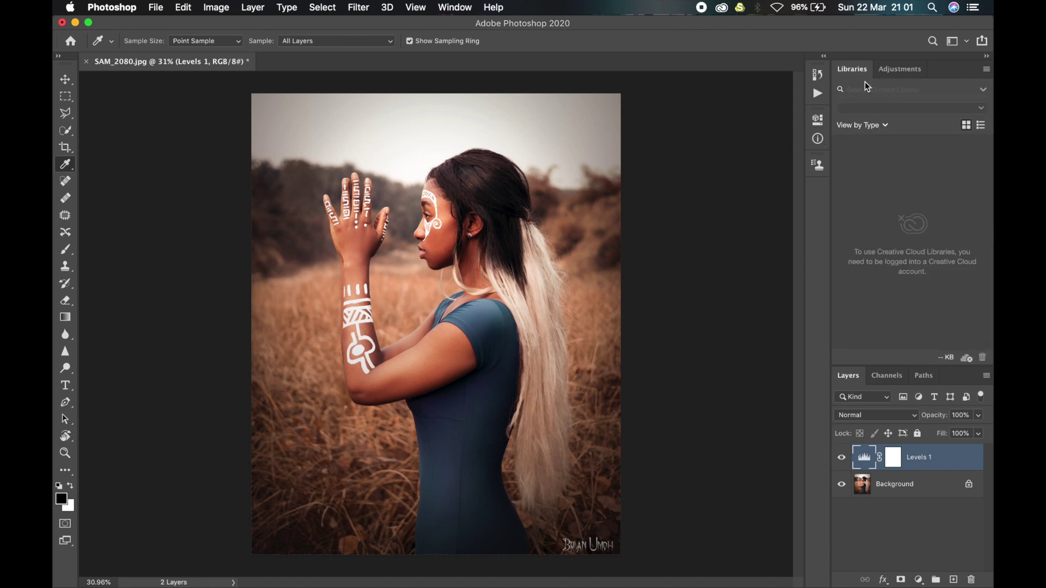
Step: Dock the Layers panel into the top group as its leftmost tab
drag(855, 380, 846, 66)
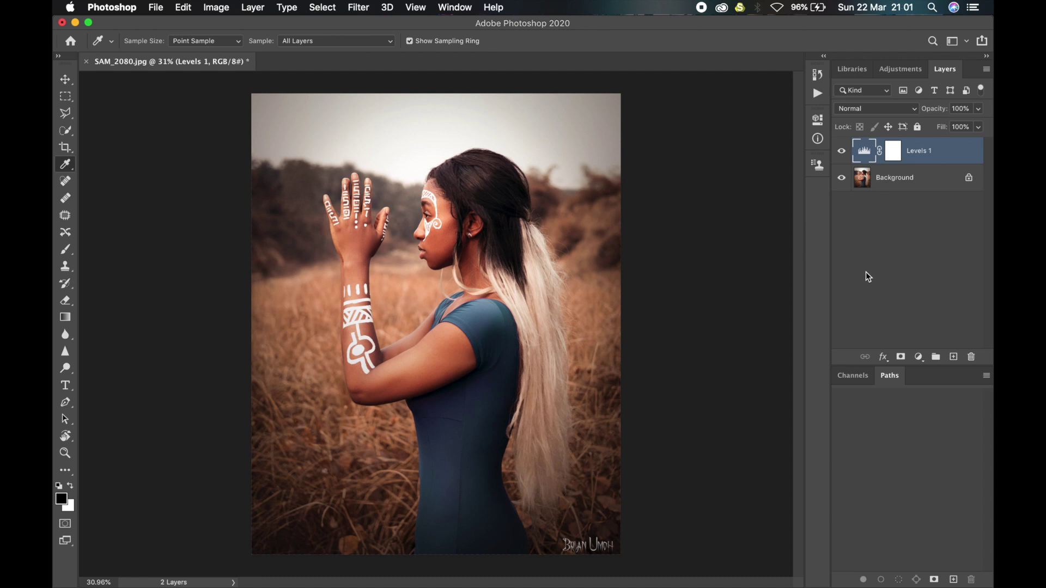
drag(945, 69, 843, 75)
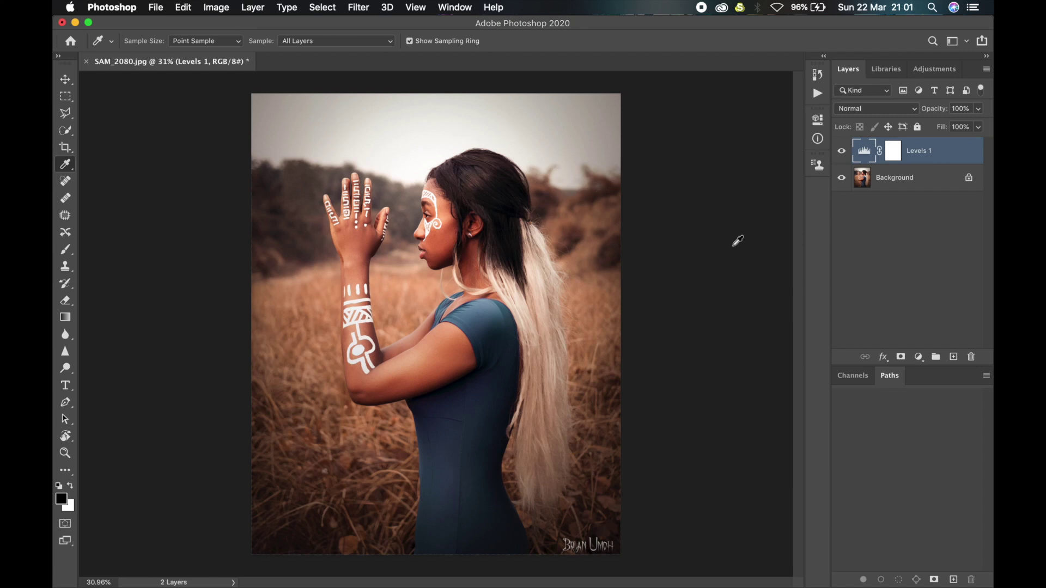
Step: Open the History panel and dock it as the second tab after Layers
click(453, 8)
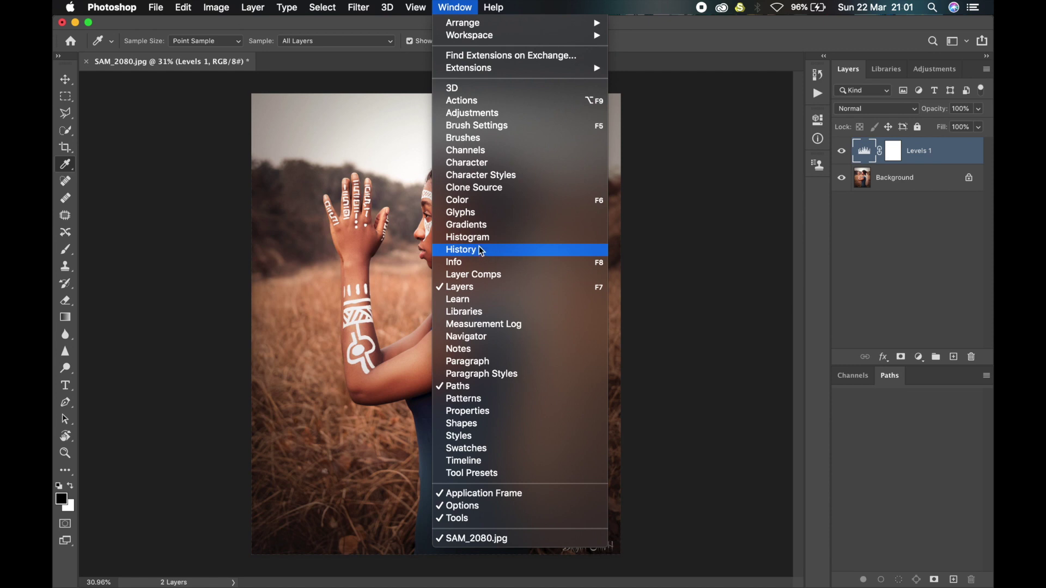
click(467, 252)
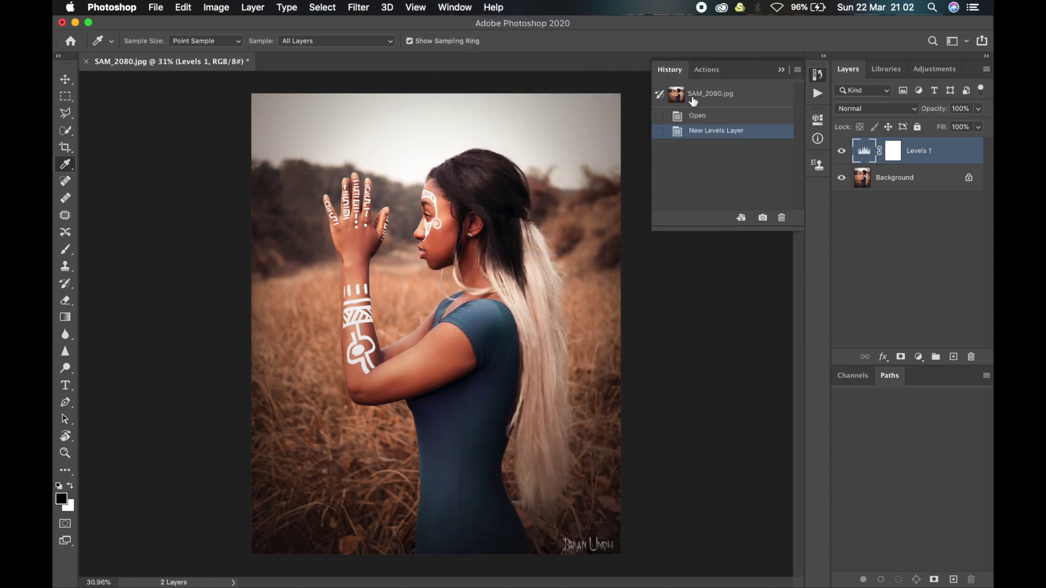
drag(679, 68, 878, 71)
drag(955, 74, 850, 70)
click(849, 69)
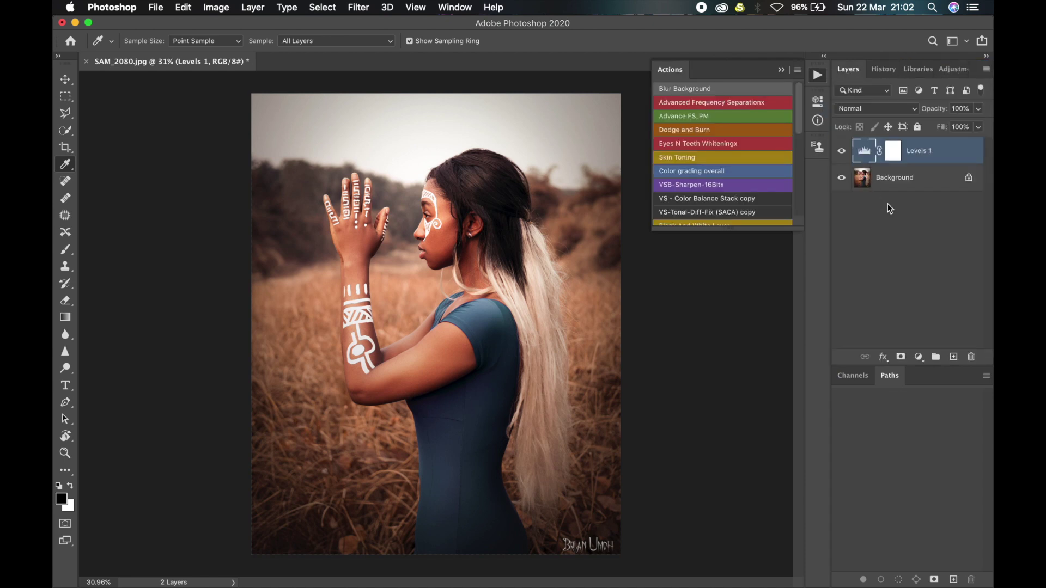
Step: Add a black Solid Color fill layer
click(918, 357)
click(928, 366)
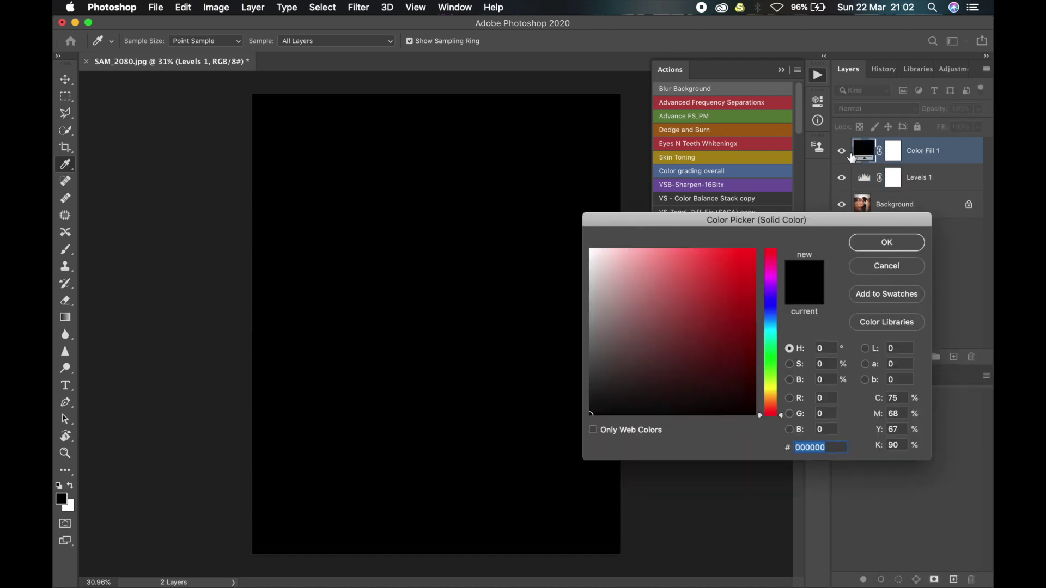
click(873, 235)
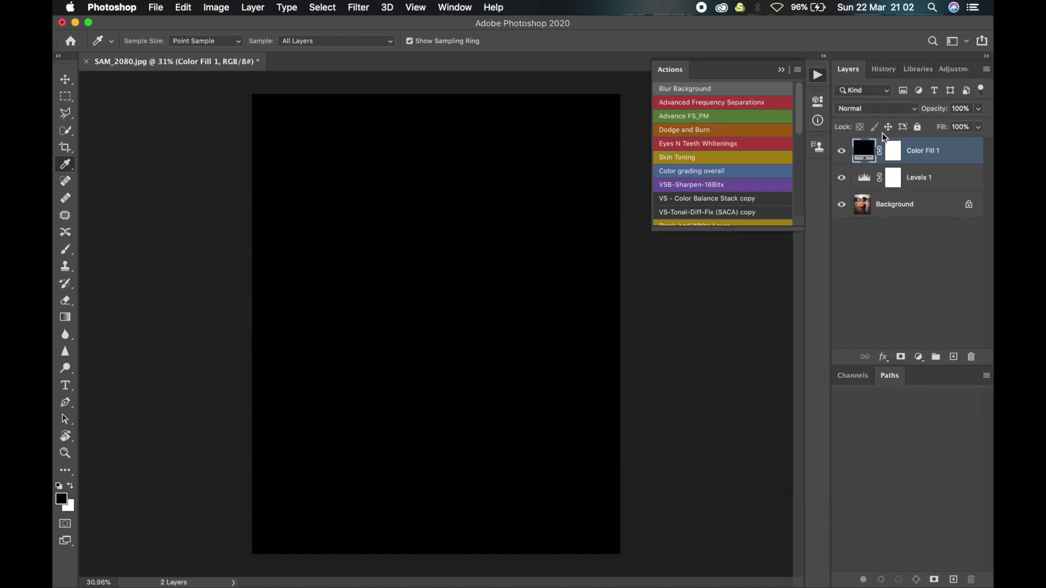
Step: Revert to the New Levels Layer history state, then bring up the Libraries tab options
click(883, 70)
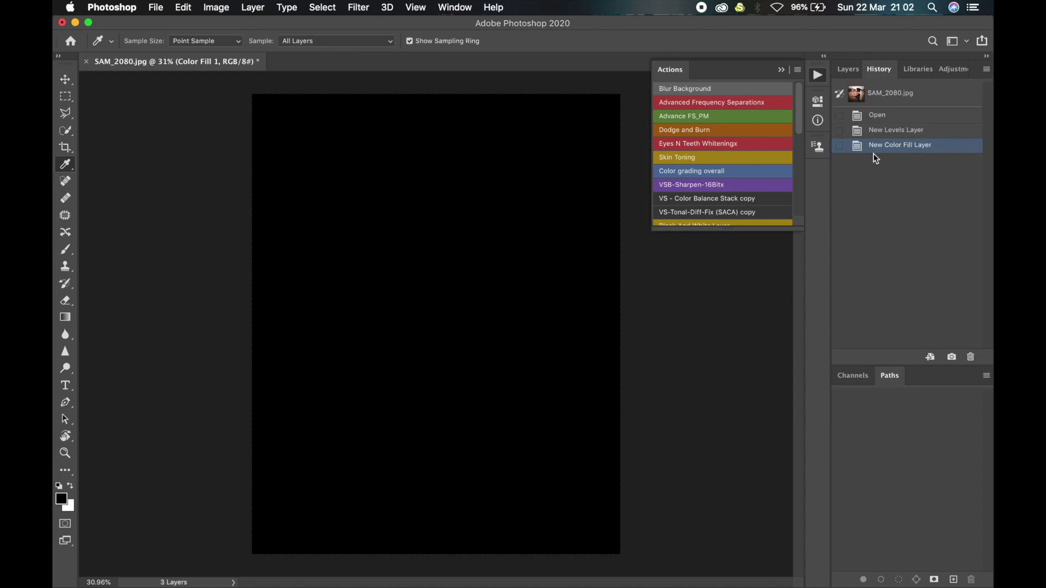
click(879, 131)
click(848, 69)
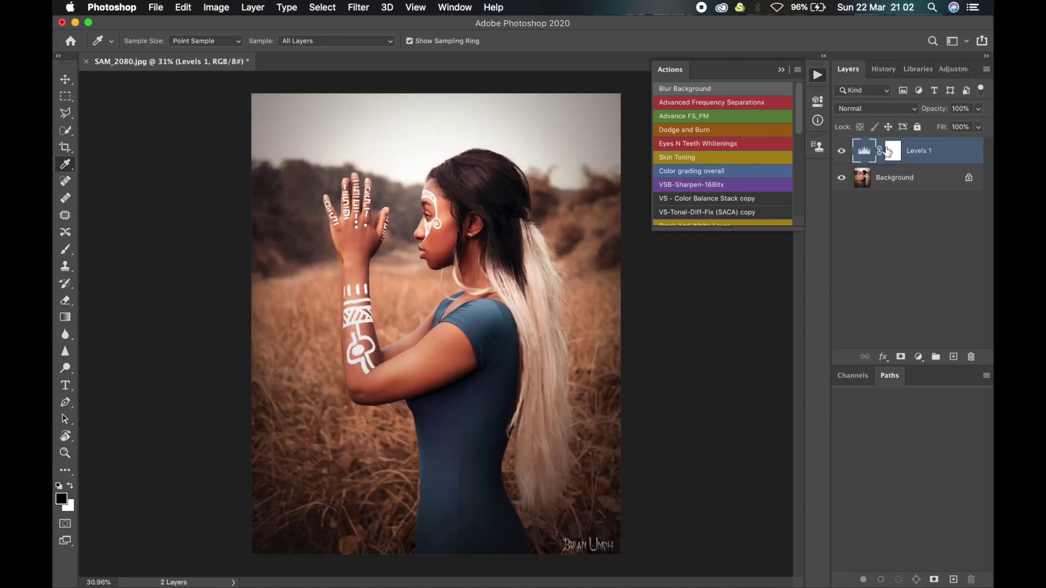
click(912, 69)
right_click(912, 77)
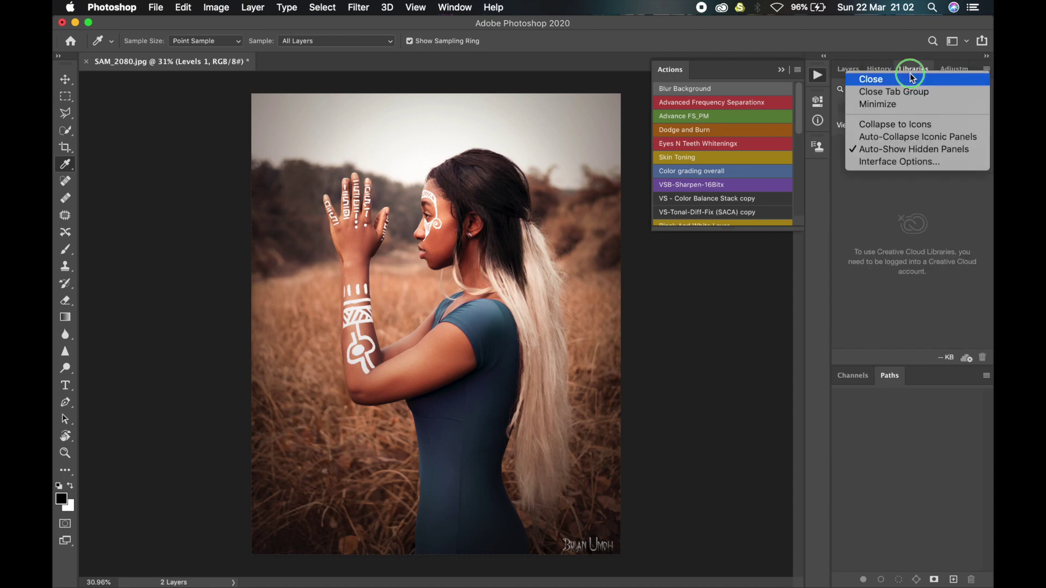
Step: Close Libraries and dock Actions as the first tab ahead of Channels and Paths
key(Escape)
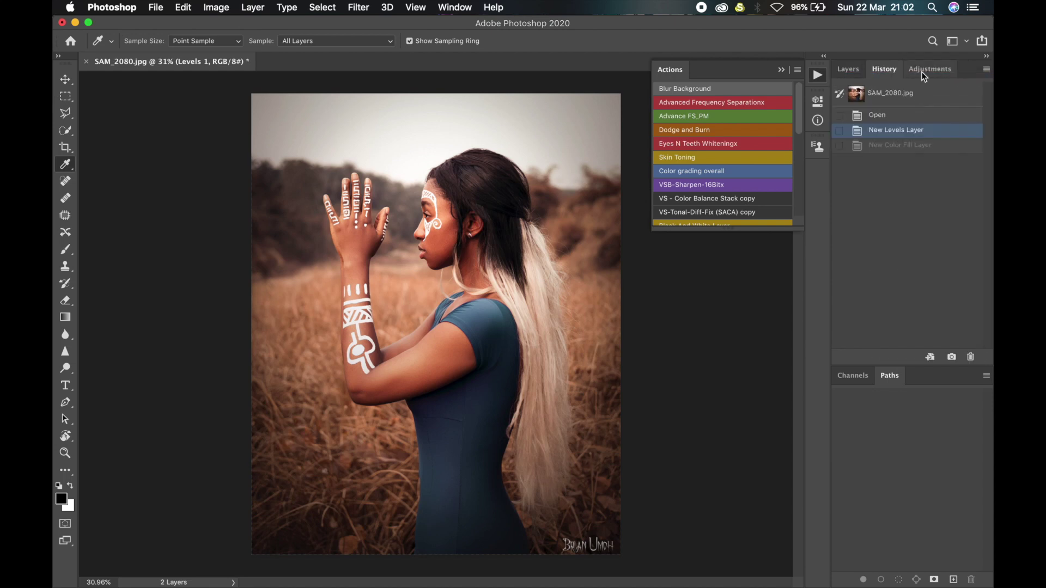
click(849, 69)
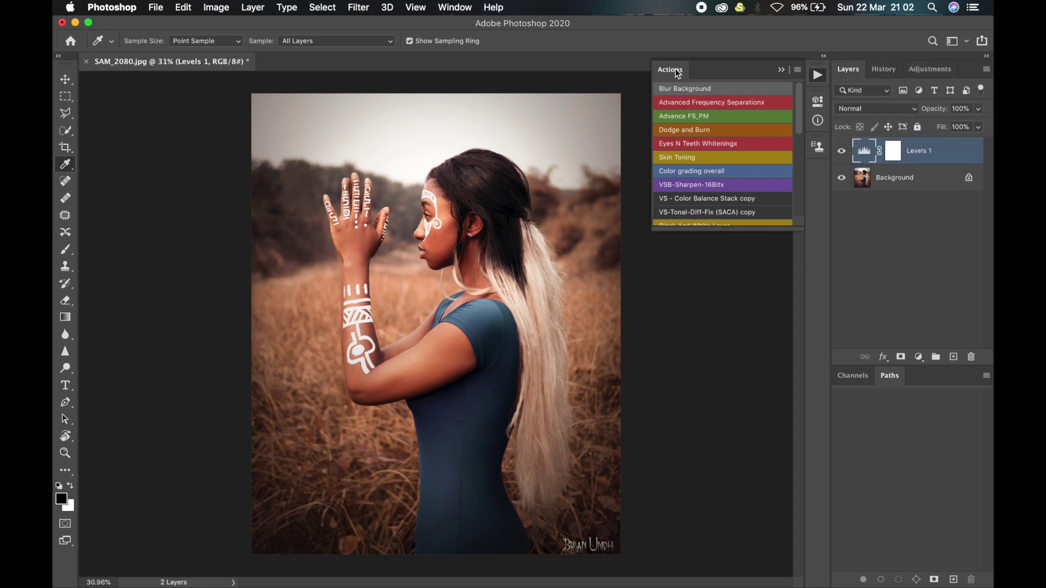
drag(676, 71, 856, 391)
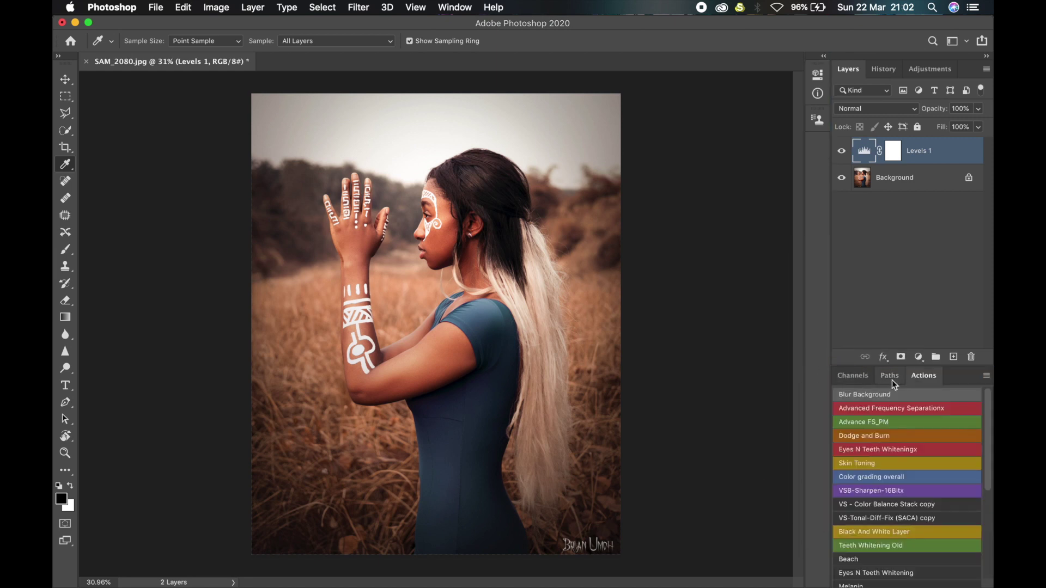
drag(915, 380, 851, 383)
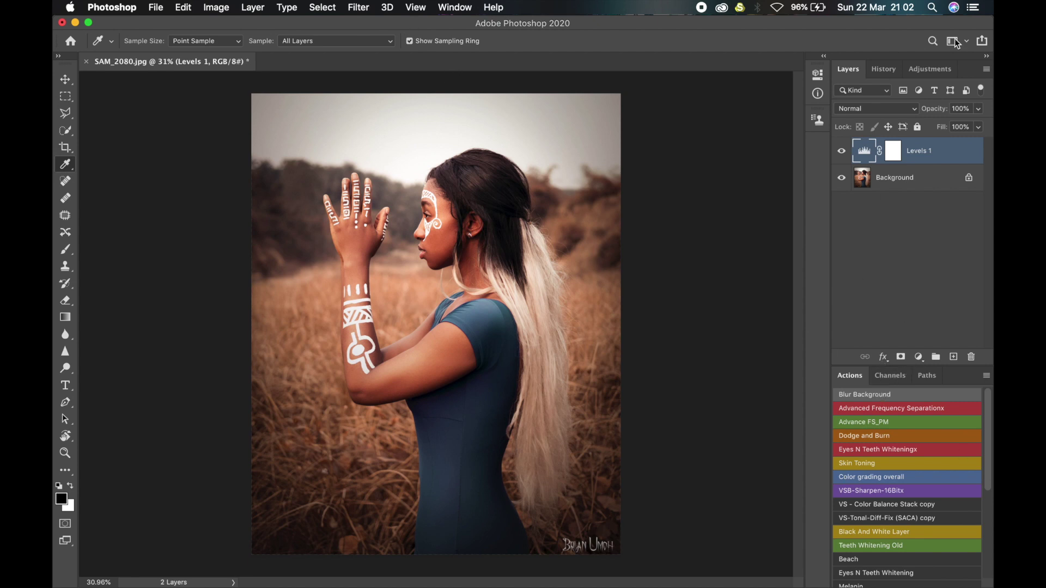
Step: Bring up the History panel, then switch back to the Layers tab
click(442, 8)
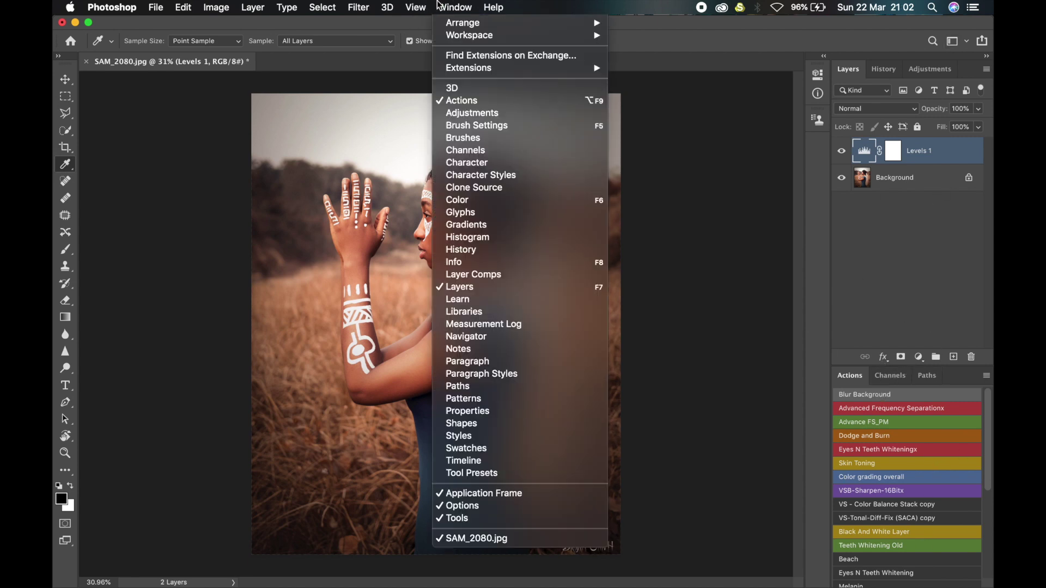
click(480, 251)
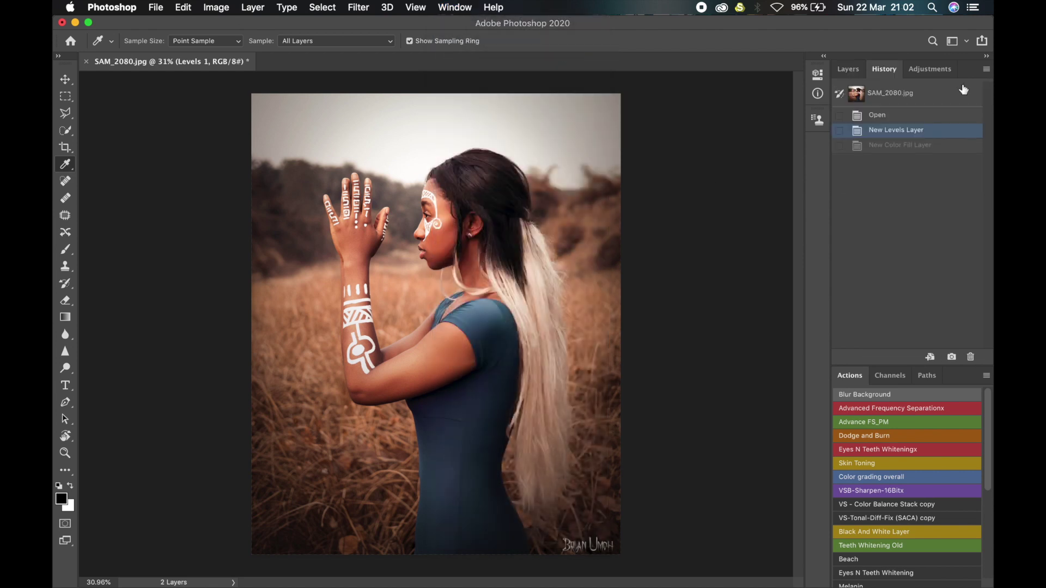
click(847, 68)
Step: Open Properties as a floating panel, collapsing both Info and Properties to icons
click(447, 5)
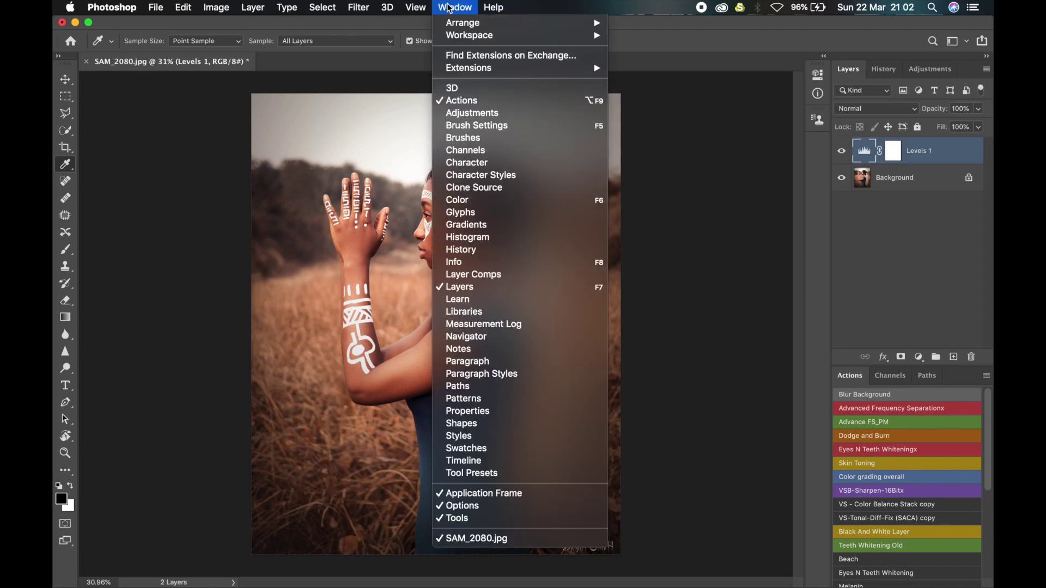
click(483, 411)
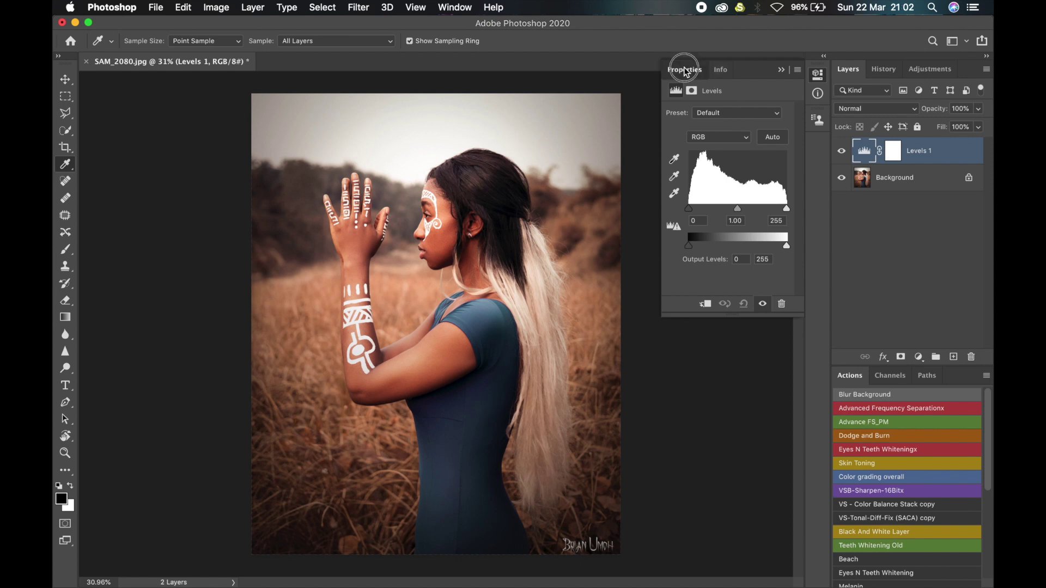
drag(687, 70, 207, 149)
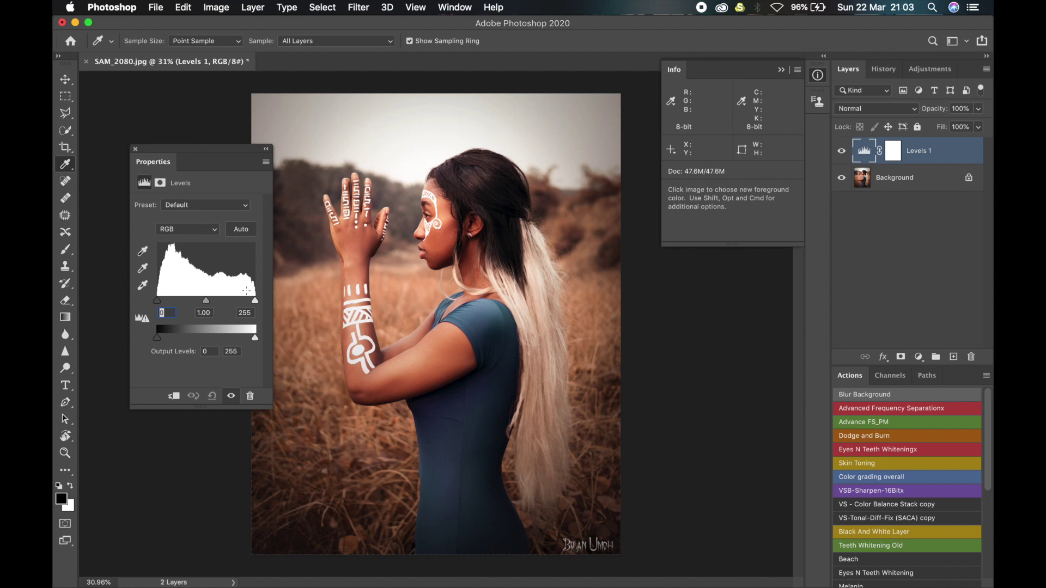
click(781, 69)
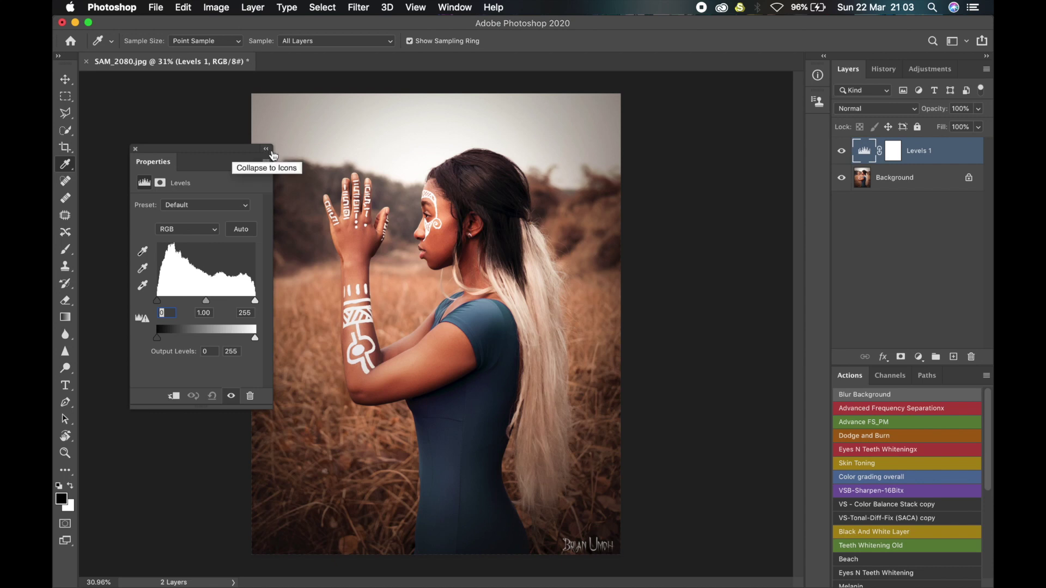
click(267, 149)
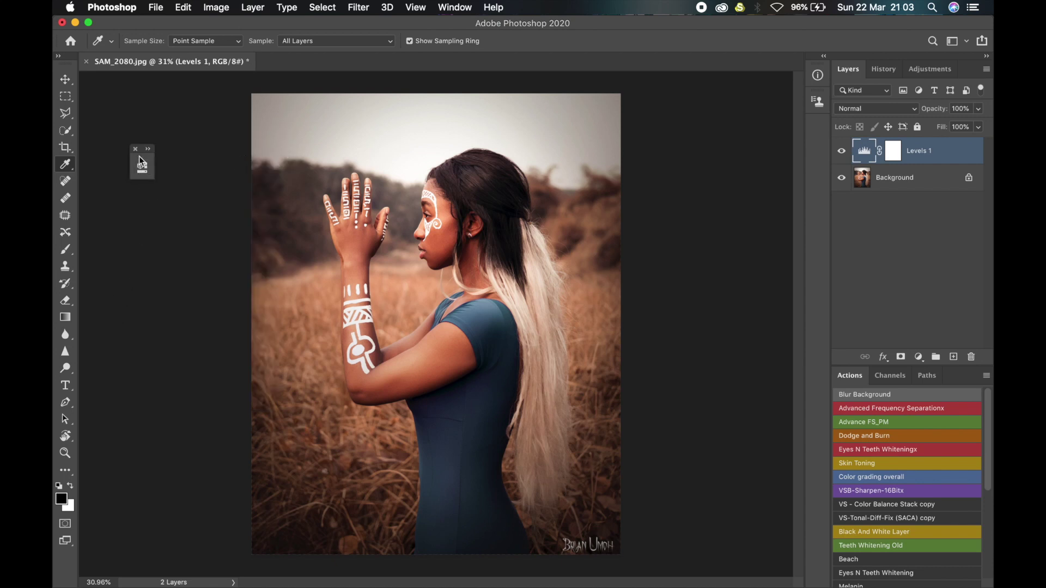
Step: Move the collapsed Properties icon from the tools side to beside the Layers dock
drag(142, 154, 738, 138)
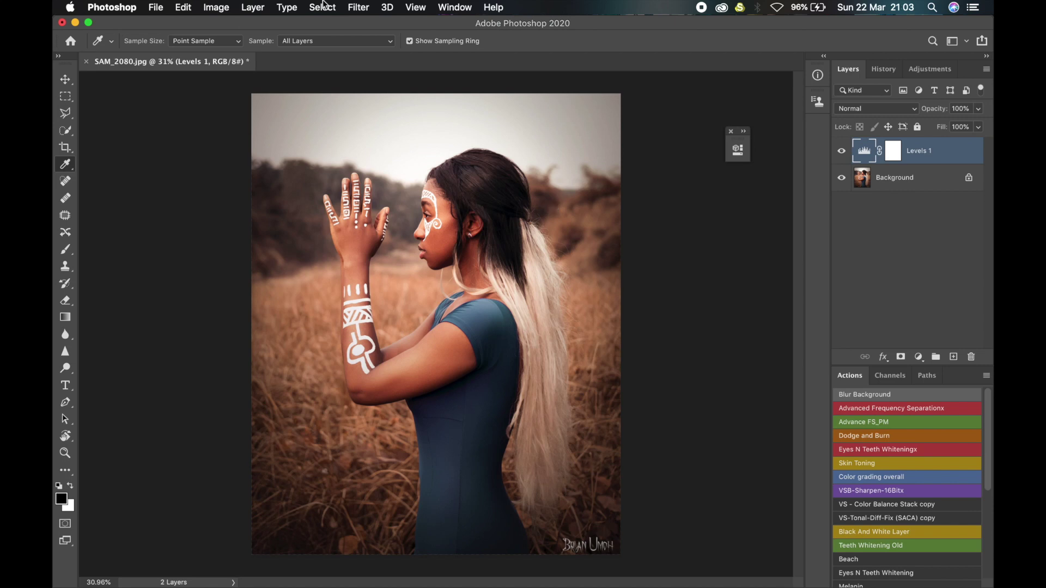
Step: Open Edit > Toolbar and review the toolbar tools and extra tools like Slice and Ruler
click(185, 8)
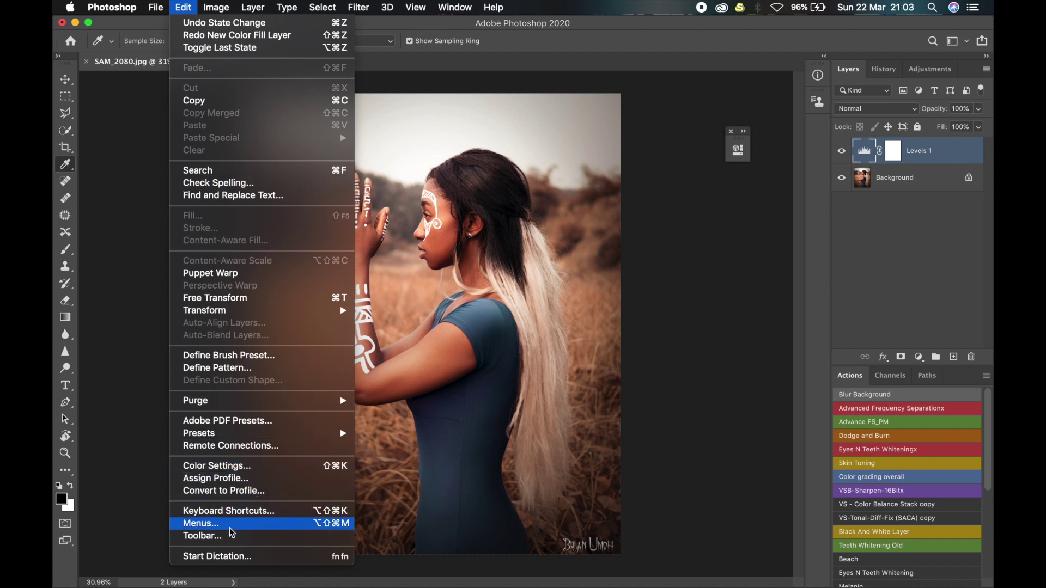
click(210, 536)
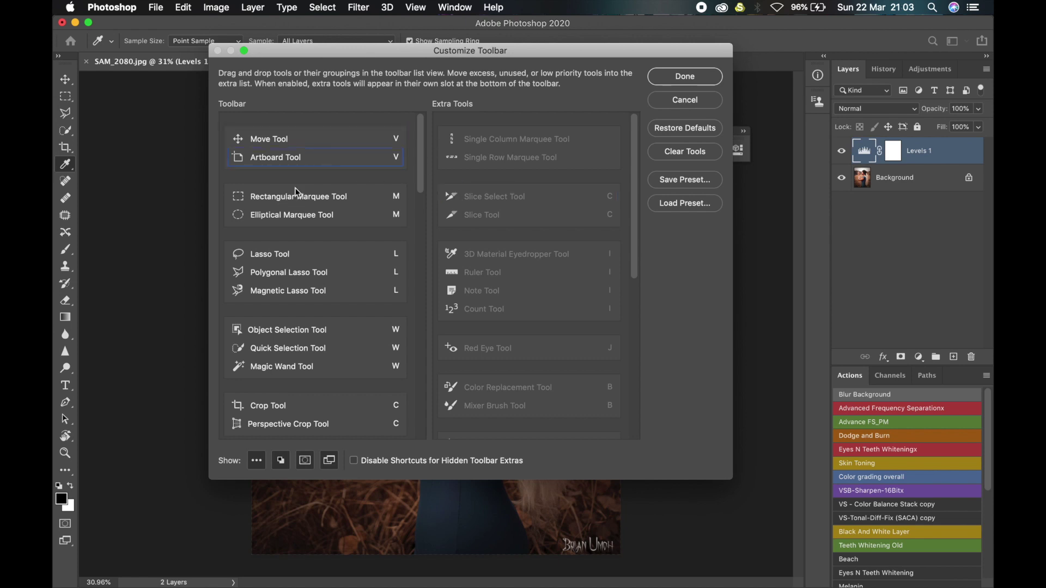
scroll(308, 218, down, 3)
scroll(310, 224, up, 3)
scroll(547, 229, down, 1)
scroll(550, 229, up, 1)
scroll(520, 136, down, 1)
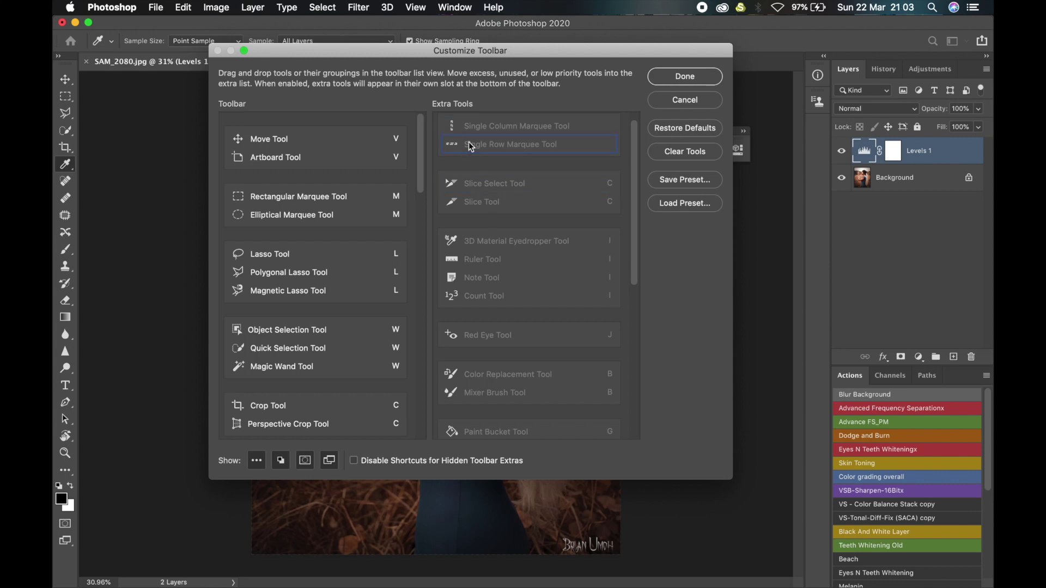
drag(510, 144, 276, 195)
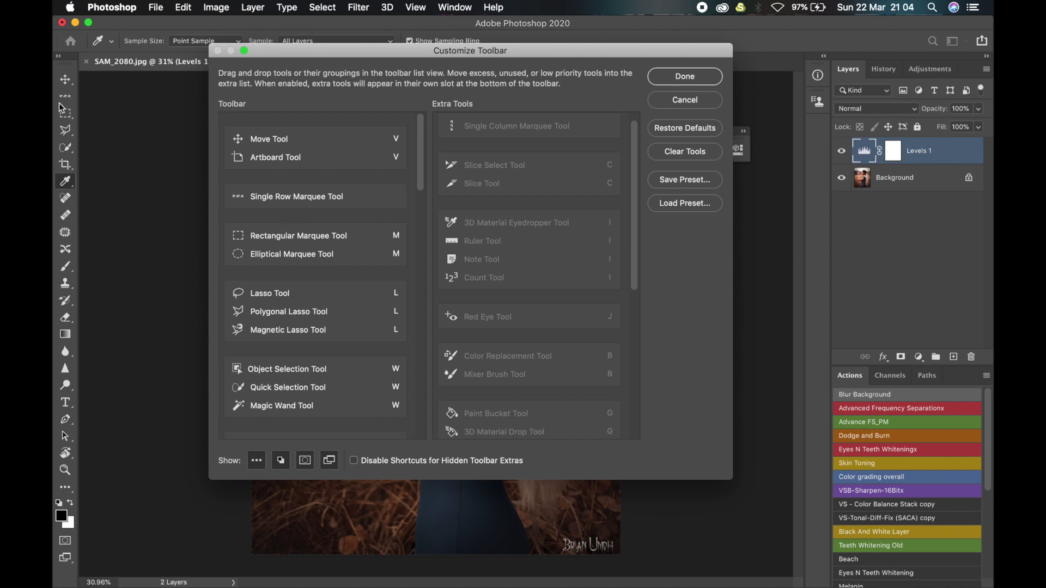
drag(280, 198, 515, 158)
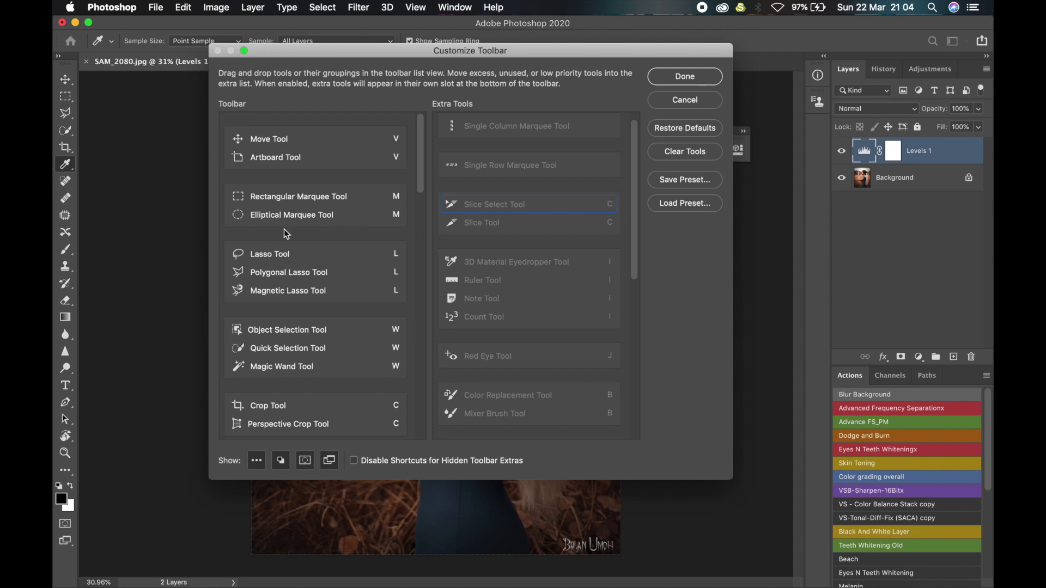
scroll(307, 235, down, 3)
scroll(405, 289, down, 10)
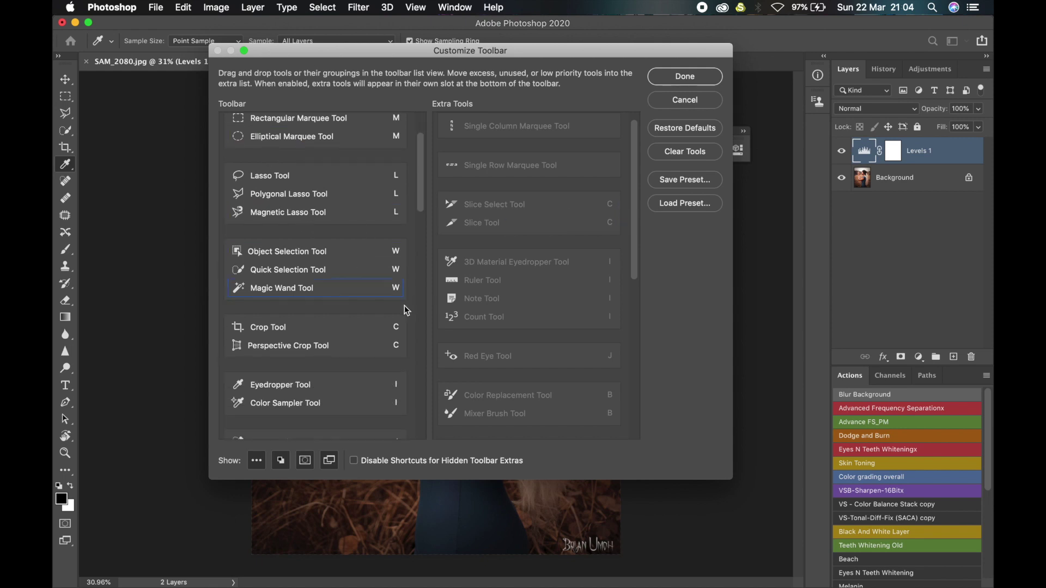
scroll(378, 326, down, 7)
scroll(374, 338, down, 1)
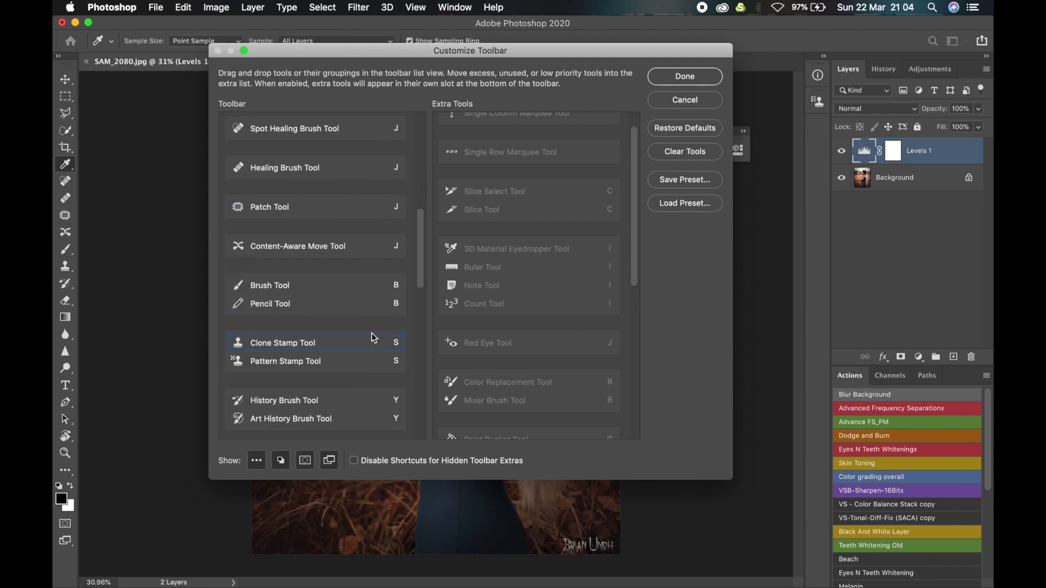
scroll(523, 270, down, 4)
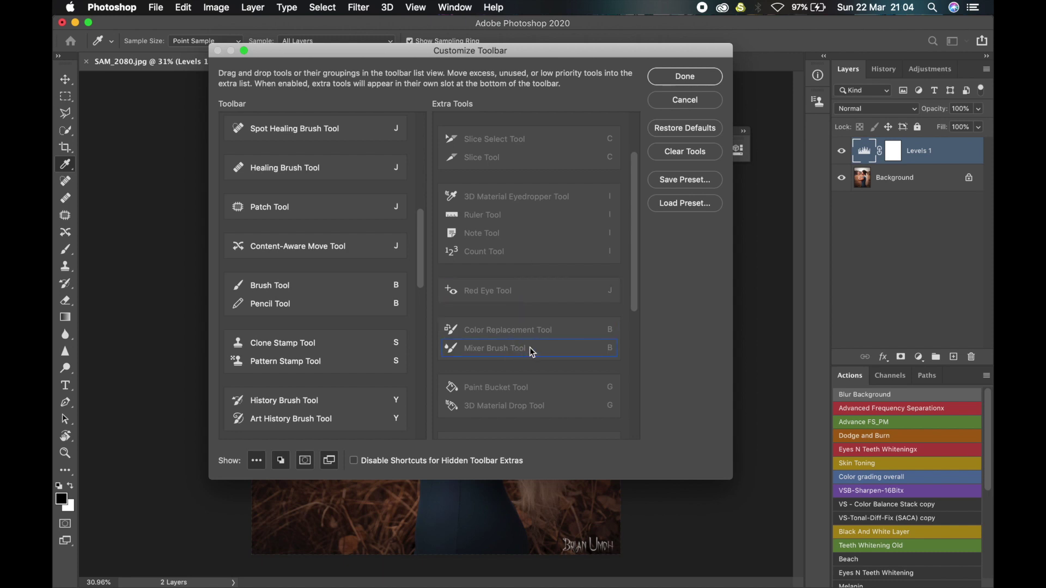
Step: In Customize Toolbar, give Mixer Brush Tool its own slot, move Blur and Smudge Tools to Extra Tools, and confirm
mouse_move(576, 353)
mouse_down()
mouse_move(354, 369)
mouse_move(345, 283)
mouse_move(356, 263)
mouse_up()
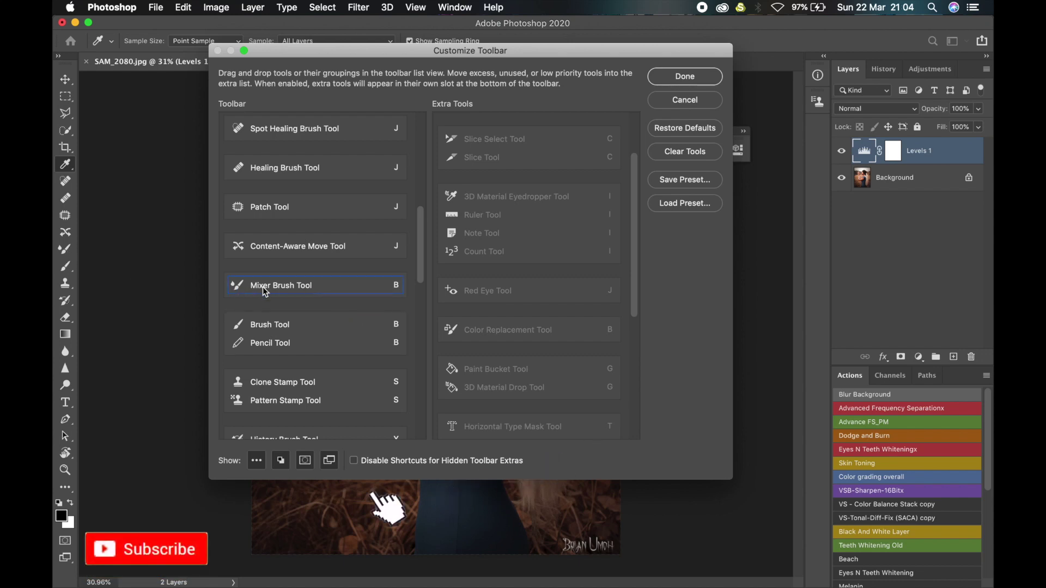
scroll(305, 338, down, 5)
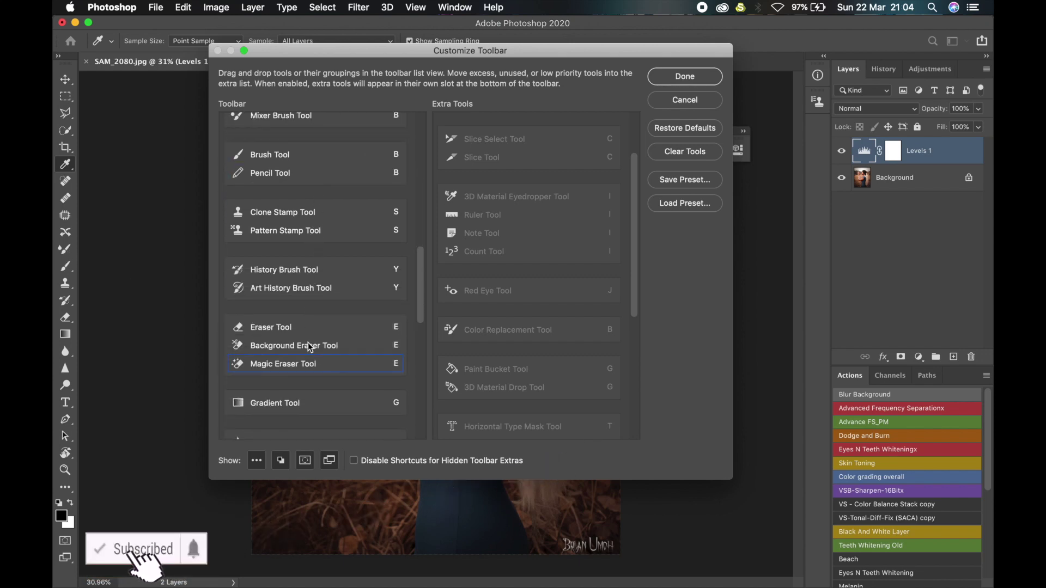
scroll(309, 348, down, 5)
mouse_move(269, 327)
mouse_down()
mouse_move(604, 298)
mouse_move(523, 305)
mouse_move(514, 321)
mouse_up()
mouse_move(277, 329)
mouse_down()
mouse_move(502, 327)
mouse_move(488, 324)
mouse_up()
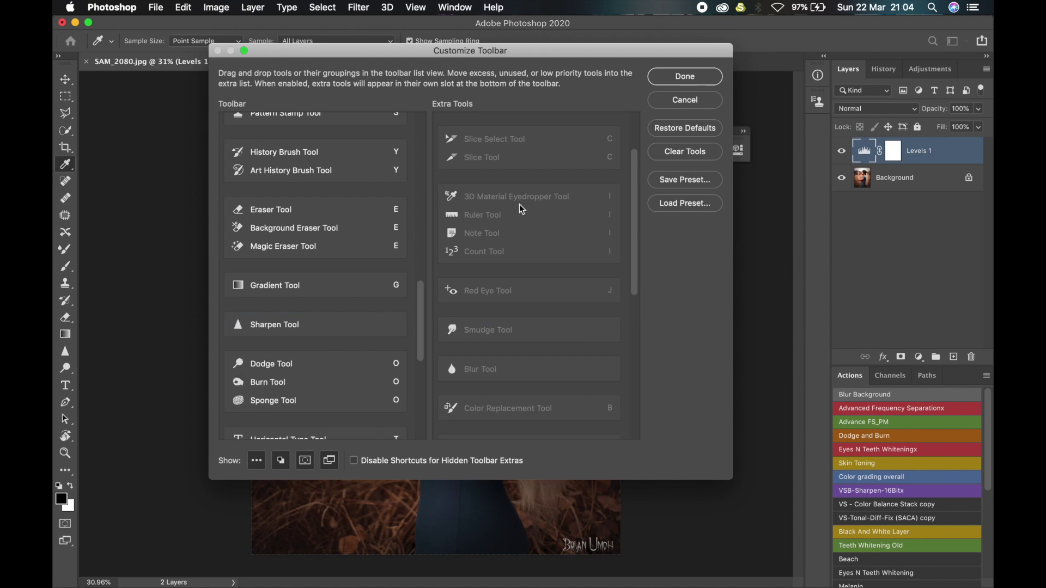
click(685, 76)
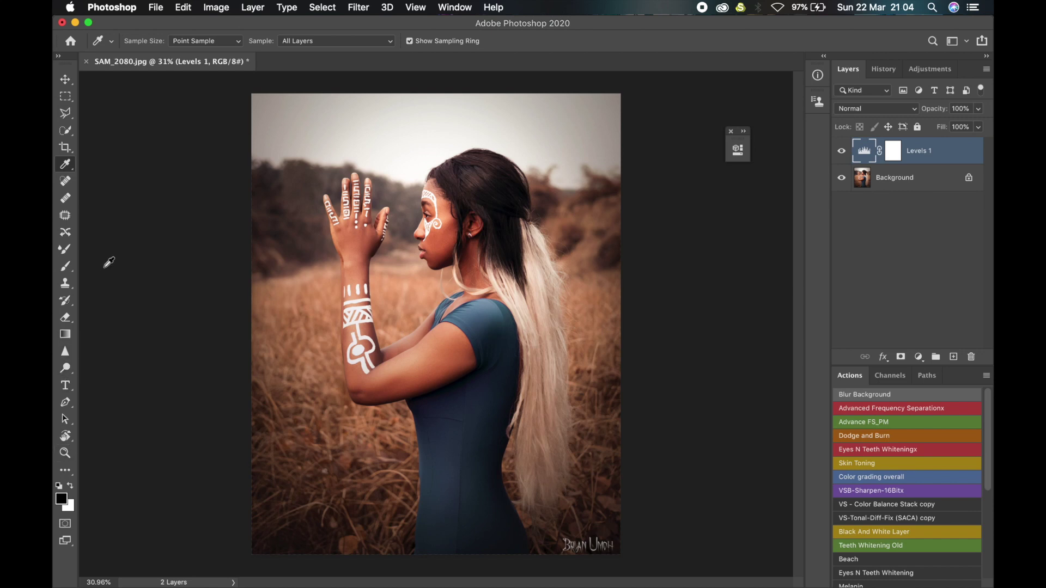
Step: Switch the tools panel to two columns and undock it as a floating panel
click(57, 57)
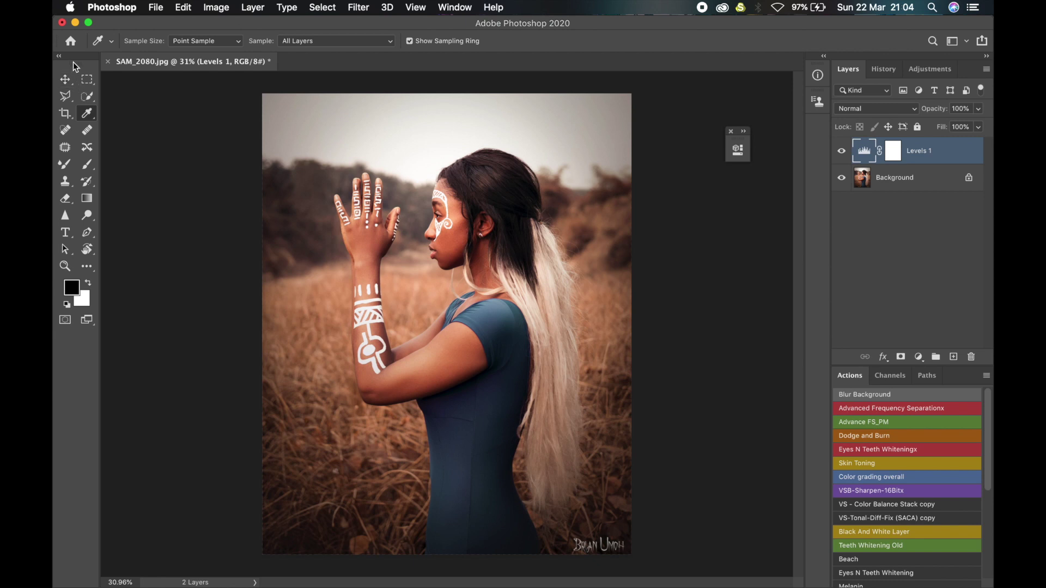
drag(71, 67, 74, 113)
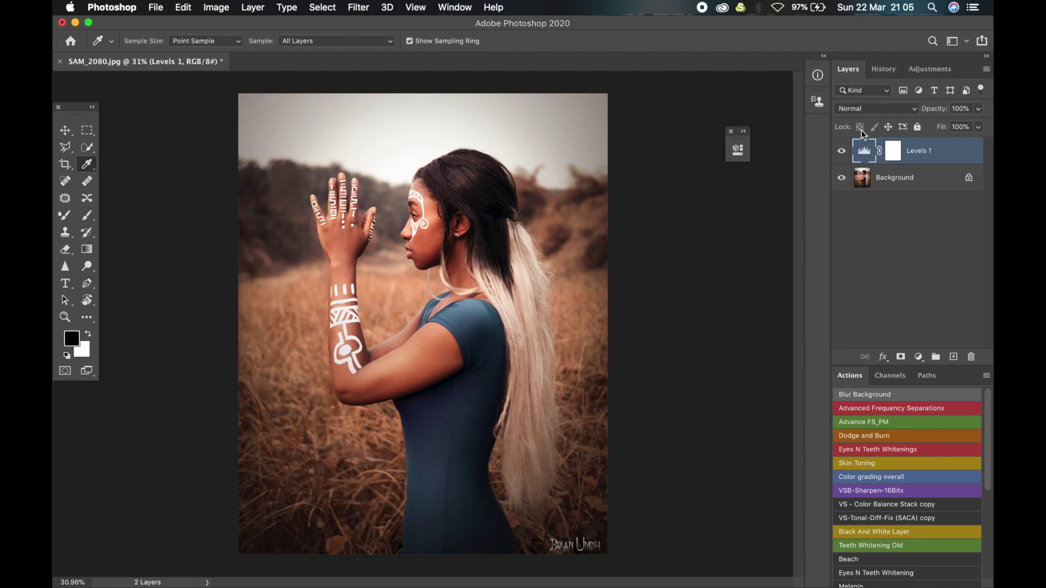
Step: Expand the Properties panel showing Levels 1 and float it left of the Layers dock
click(744, 133)
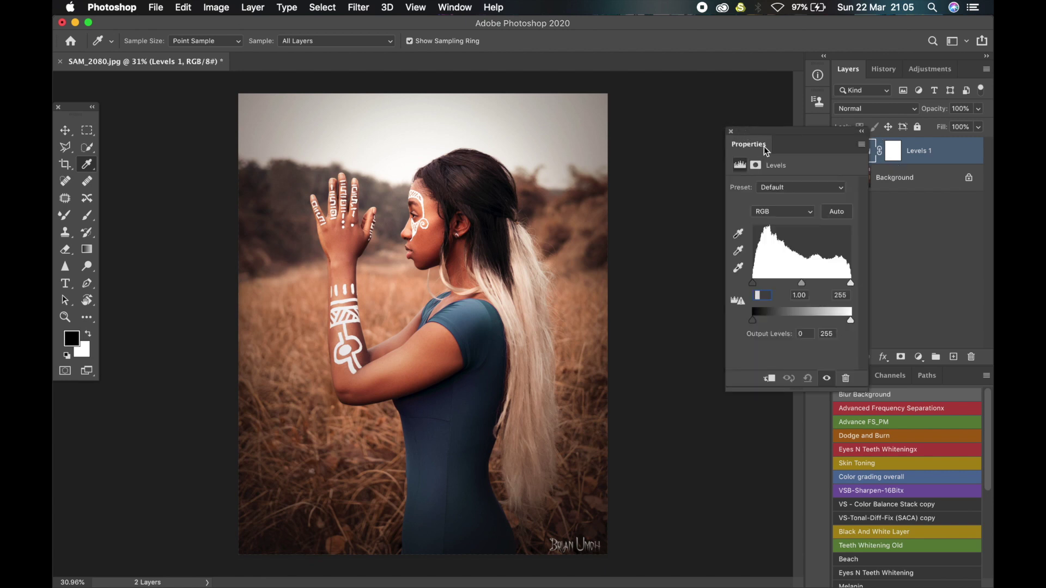
drag(747, 142, 668, 98)
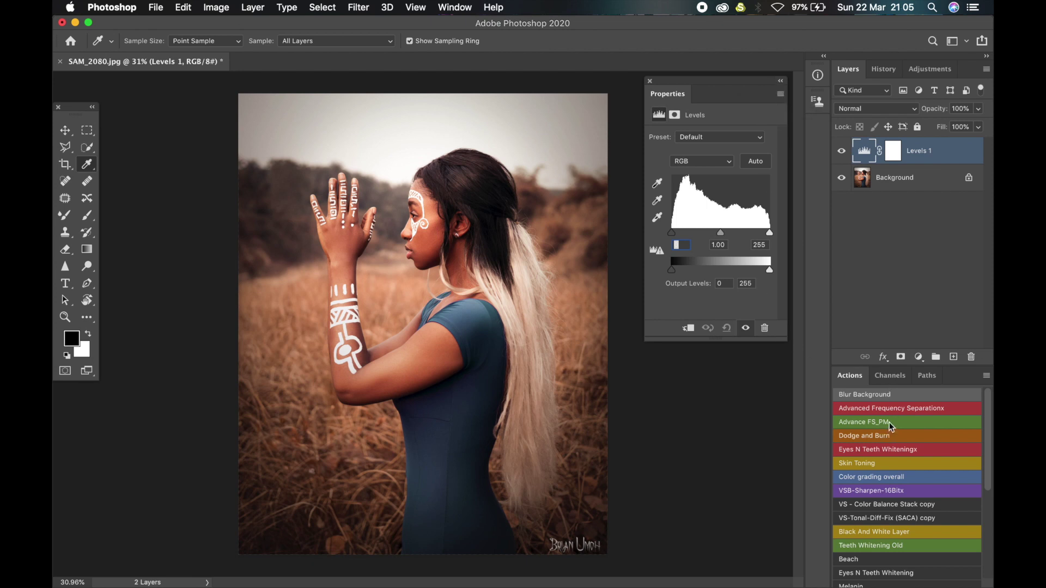
scroll(889, 427, down, 10)
scroll(912, 420, up, 5)
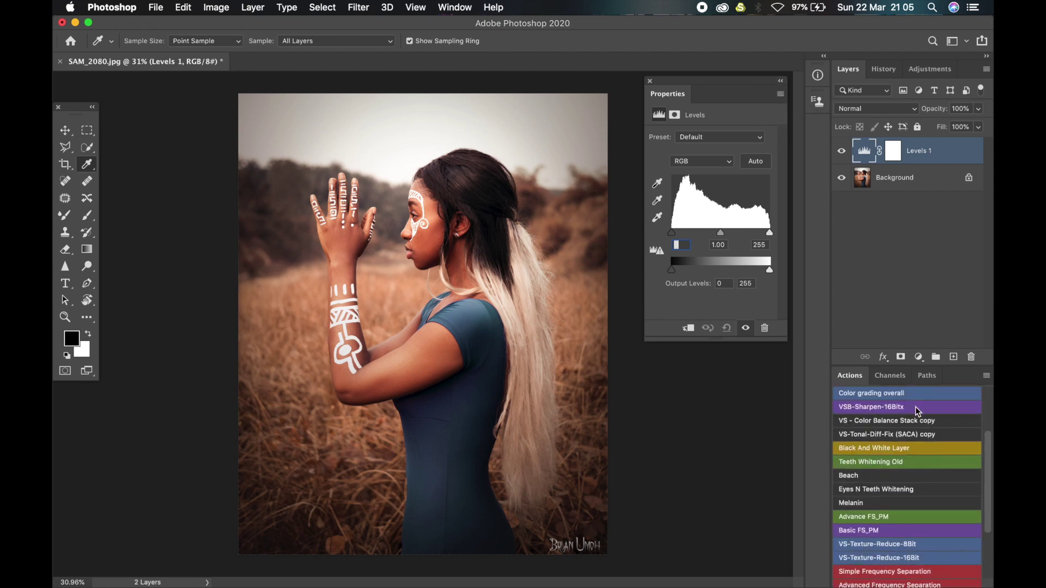
scroll(915, 413, up, 3)
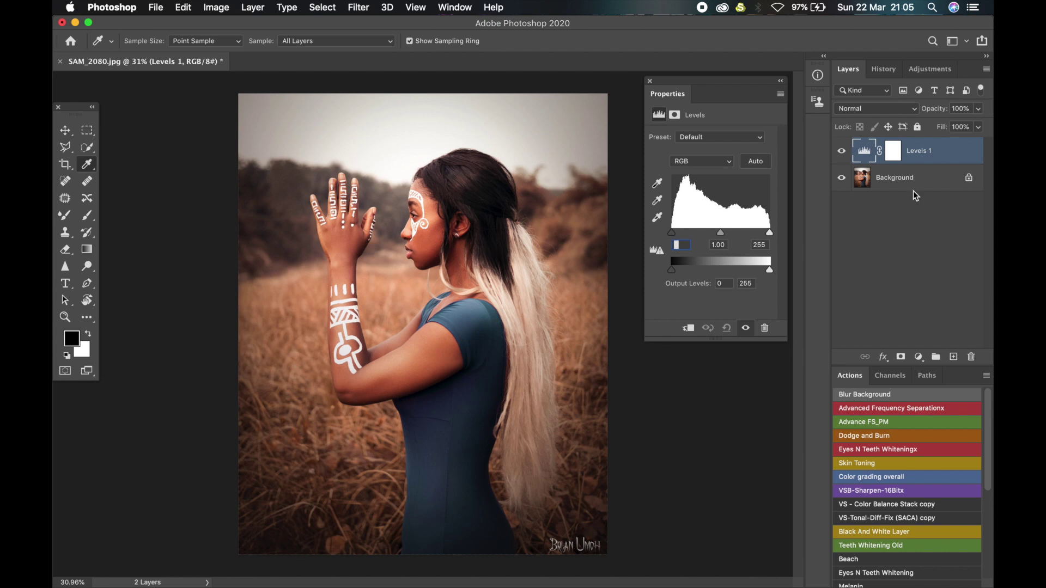